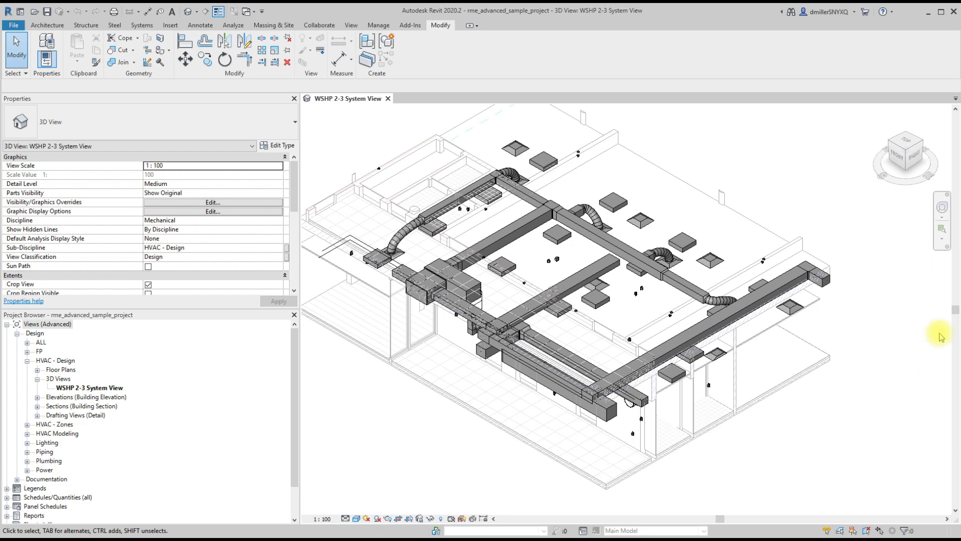
# Open the M_Plain Recessed Lighting Fixture family for editing from a fixture in the 3D view and bring up its family types.
pyautogui.click(618, 209)
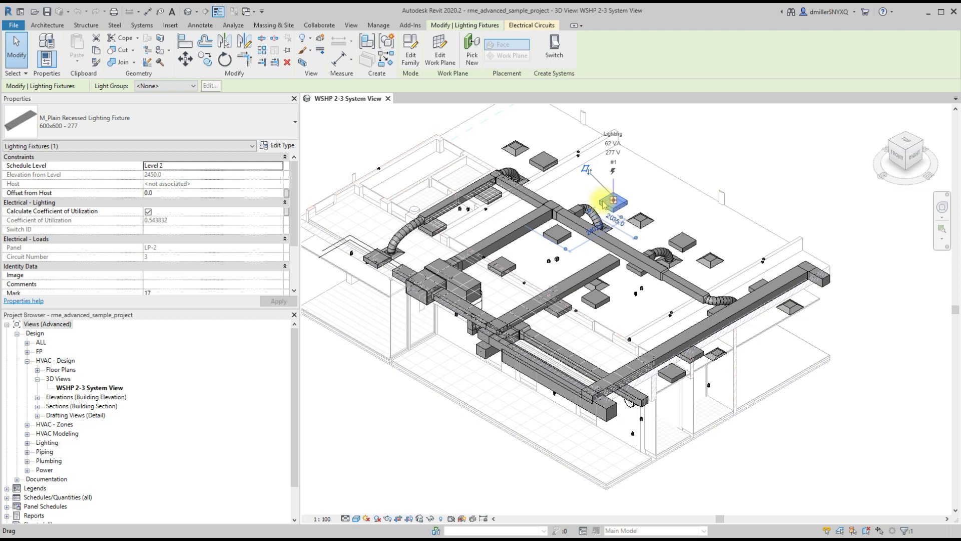
pyautogui.click(408, 45)
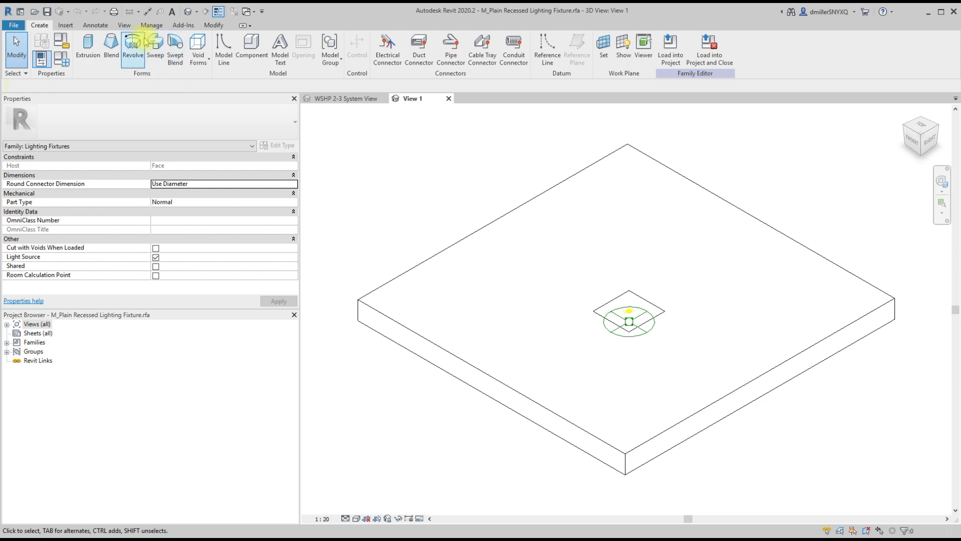
pyautogui.click(60, 40)
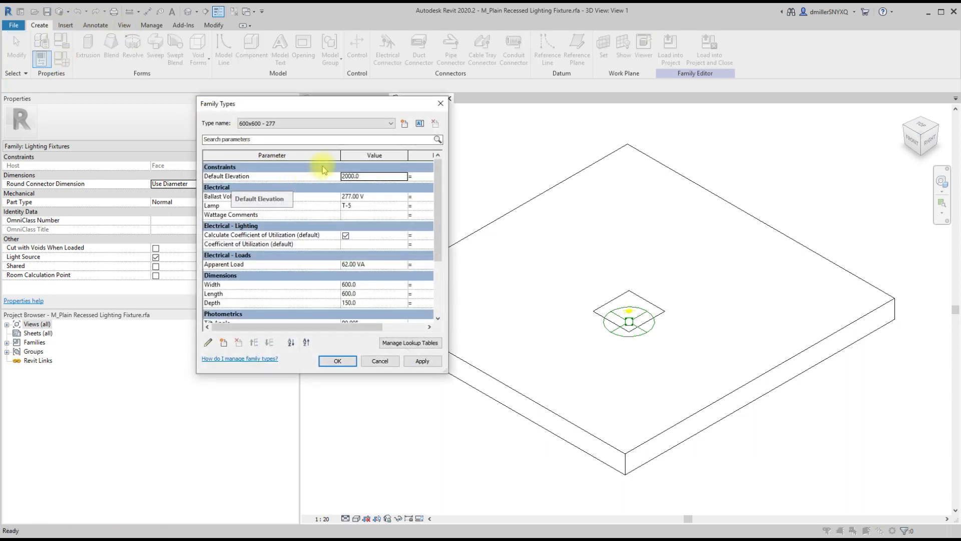
# Add Shared Parameter 1 from Example Group as a type parameter grouped under Other, and apply it to the family.
pyautogui.click(224, 342)
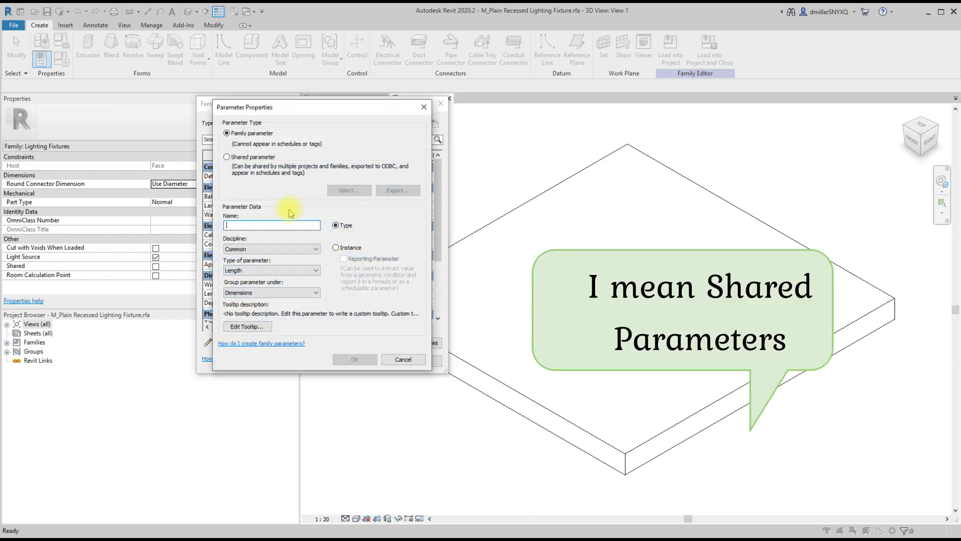
pyautogui.click(230, 158)
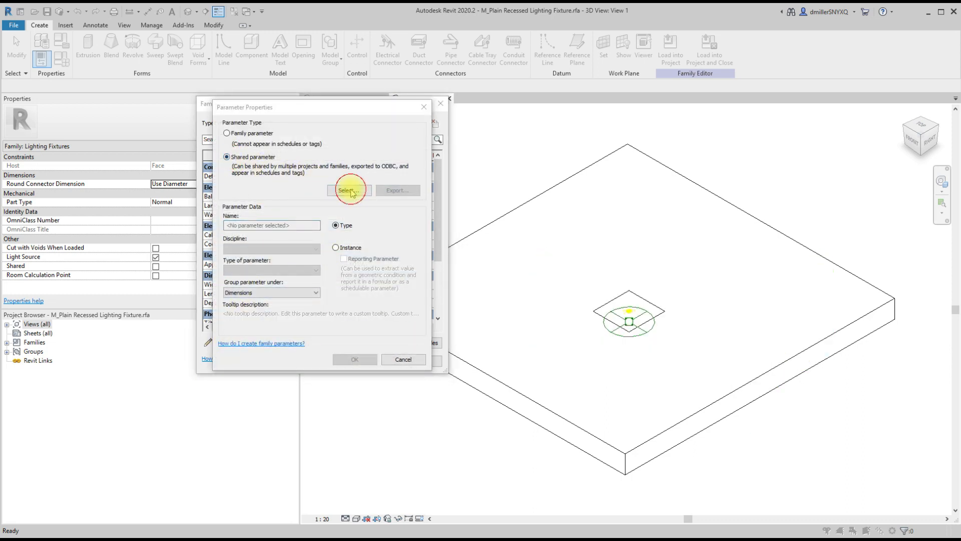
pyautogui.click(349, 190)
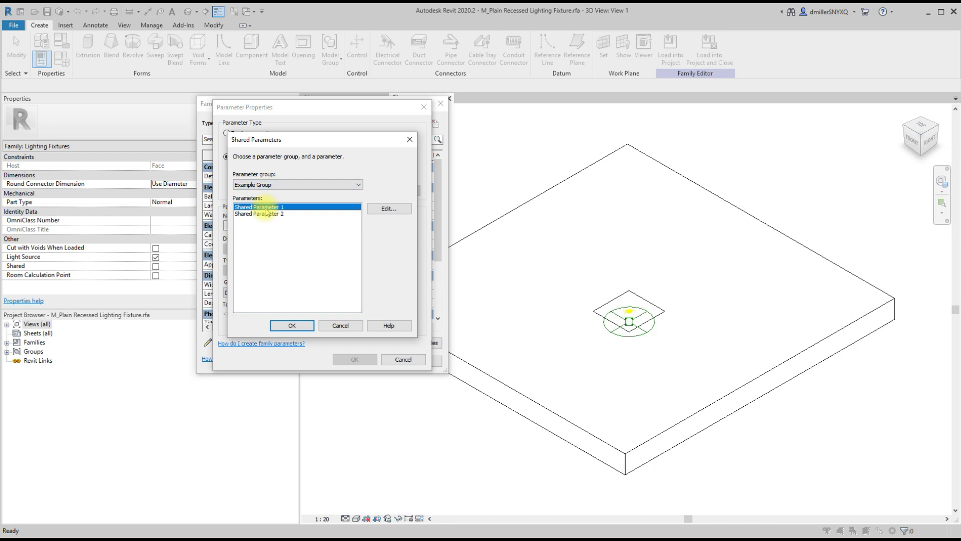
pyautogui.click(293, 325)
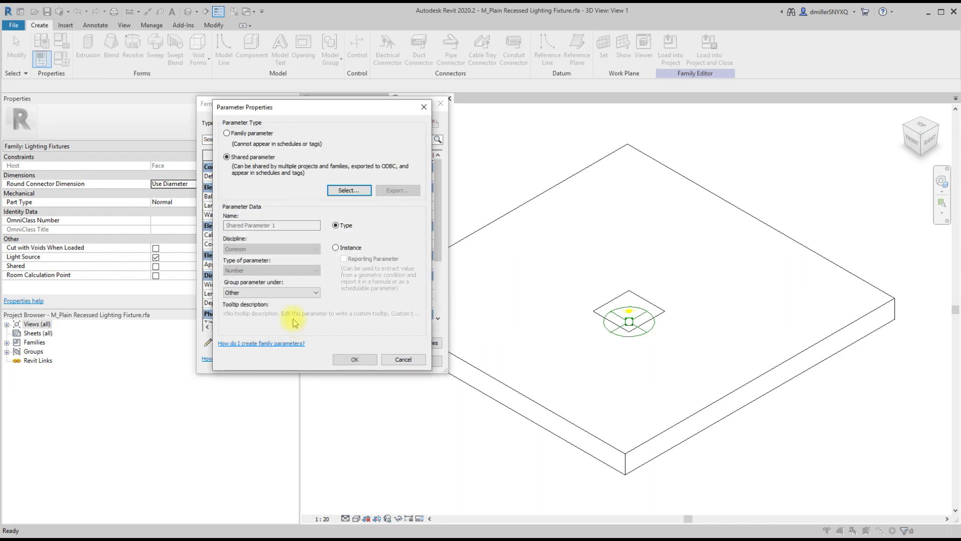
pyautogui.click(283, 294)
pyautogui.click(283, 299)
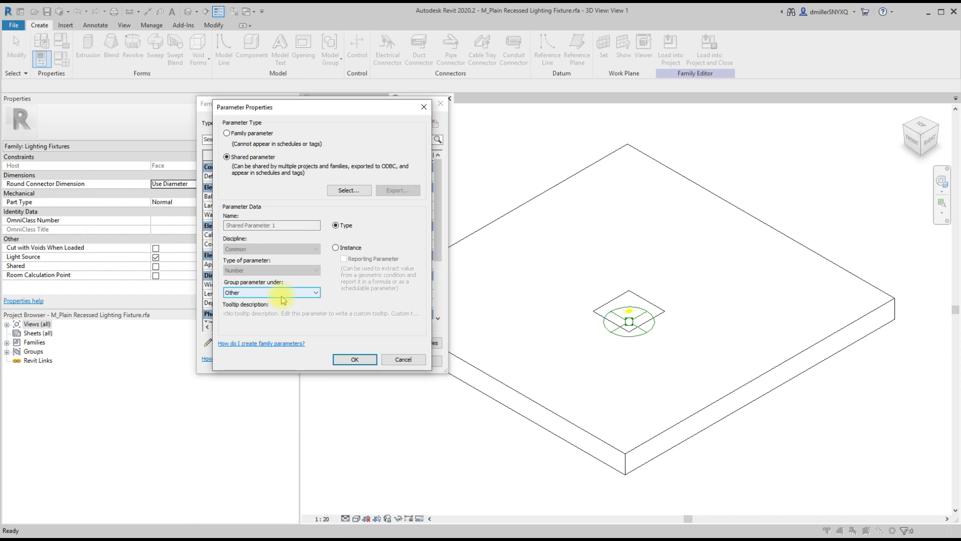
pyautogui.click(350, 359)
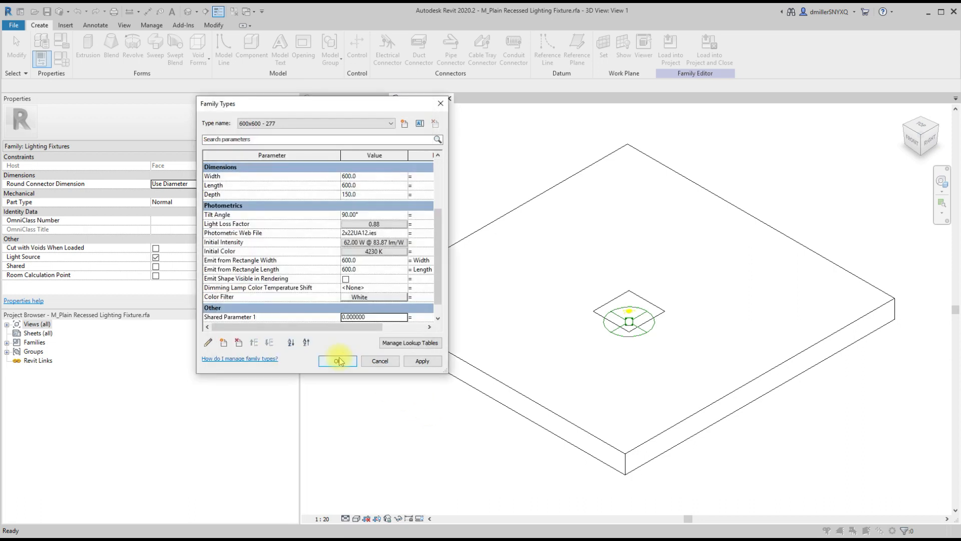
pyautogui.click(431, 361)
# Add Shared Parameter 2 from Example Group as a type parameter grouped under Set.
pyautogui.click(224, 342)
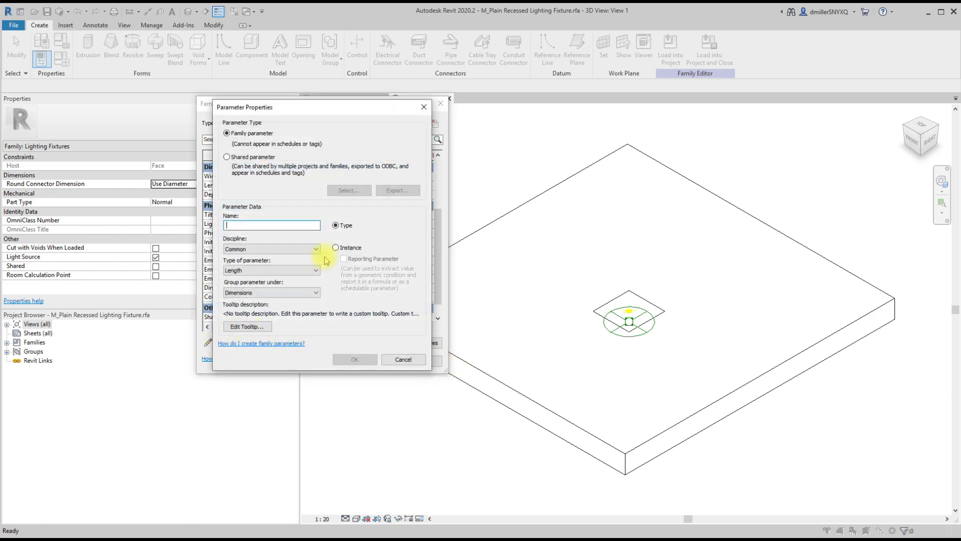
pyautogui.click(228, 157)
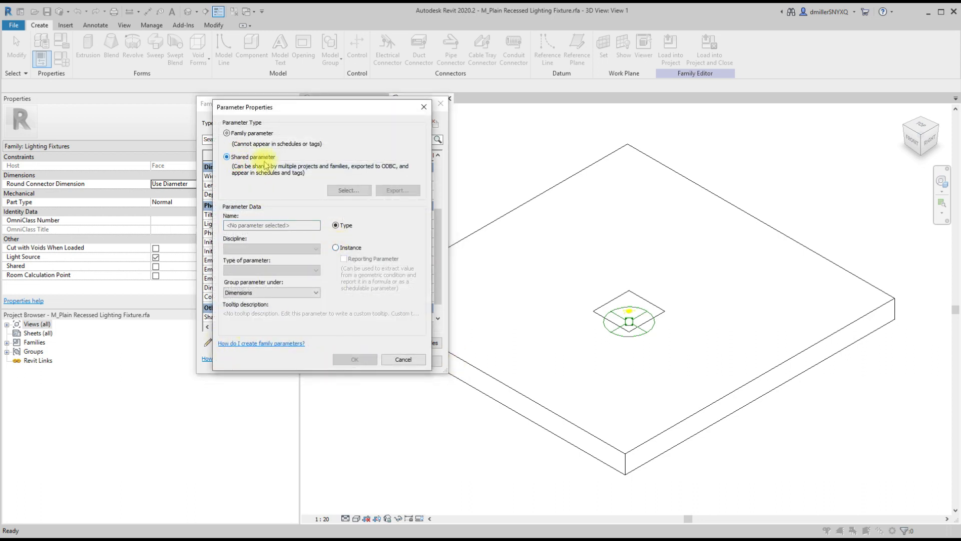
pyautogui.click(362, 195)
pyautogui.click(282, 214)
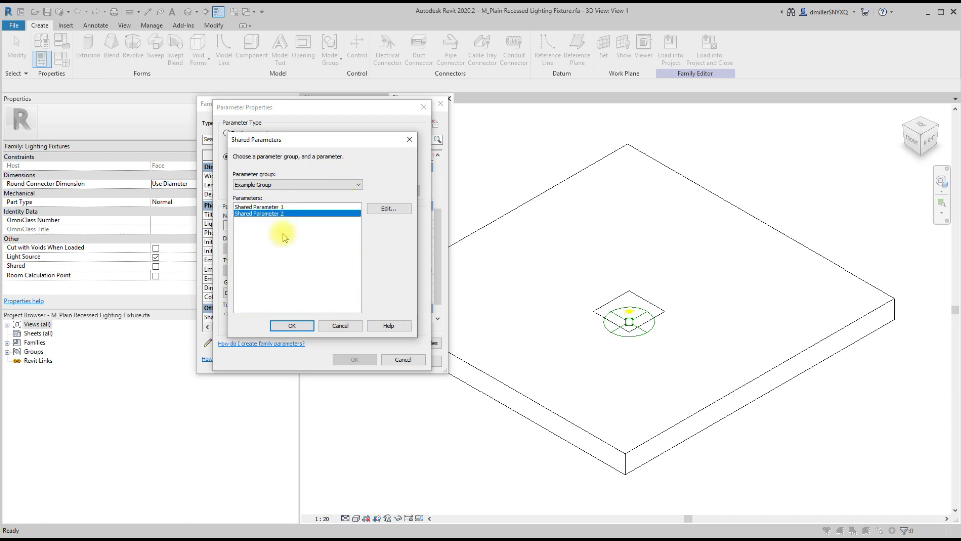
pyautogui.click(292, 326)
pyautogui.click(271, 292)
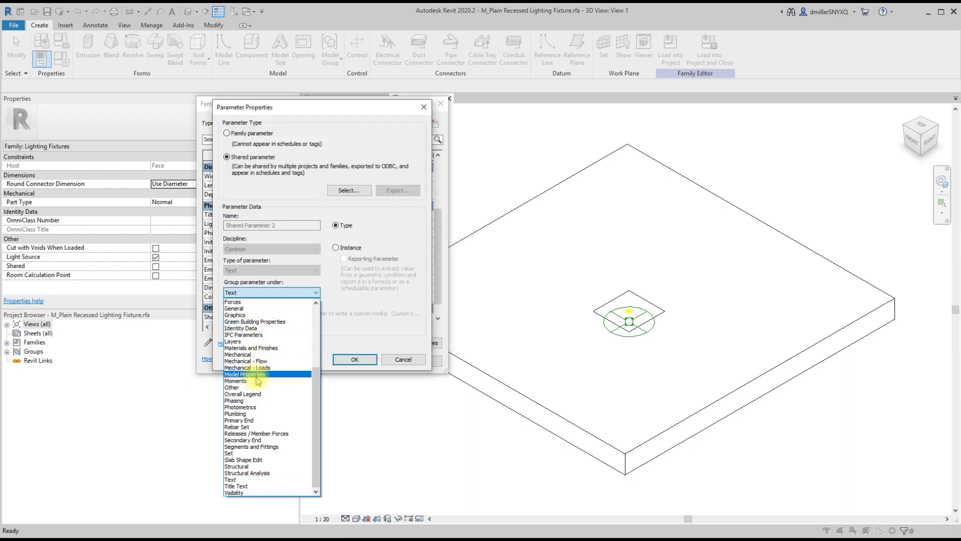
pyautogui.click(251, 453)
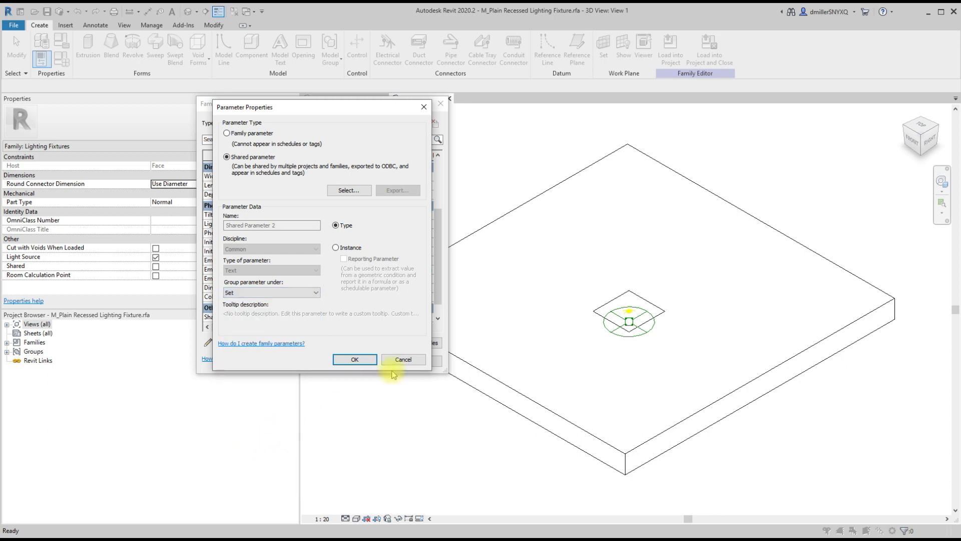
pyautogui.click(340, 359)
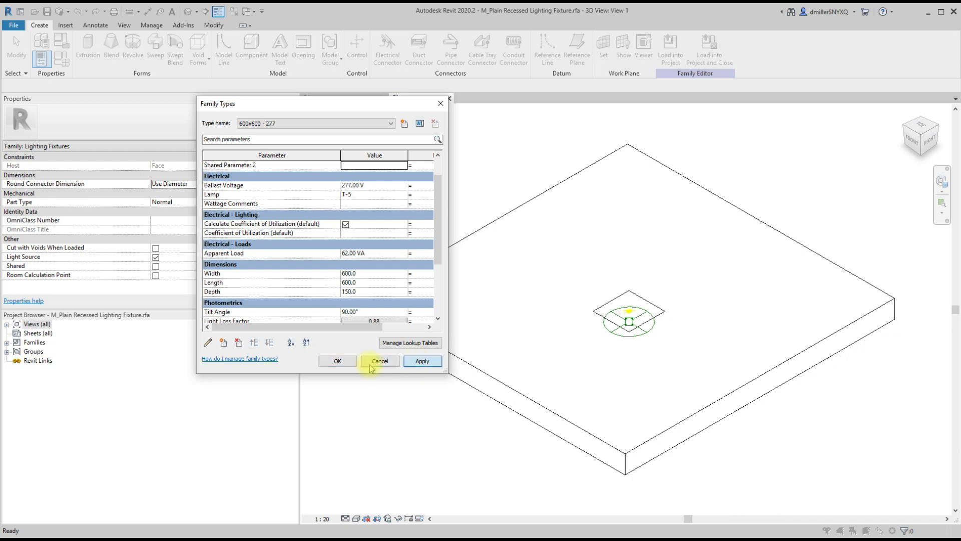
# Accept the family type changes and load the edited lighting fixture family into the project.
pyautogui.click(334, 361)
pyautogui.click(671, 48)
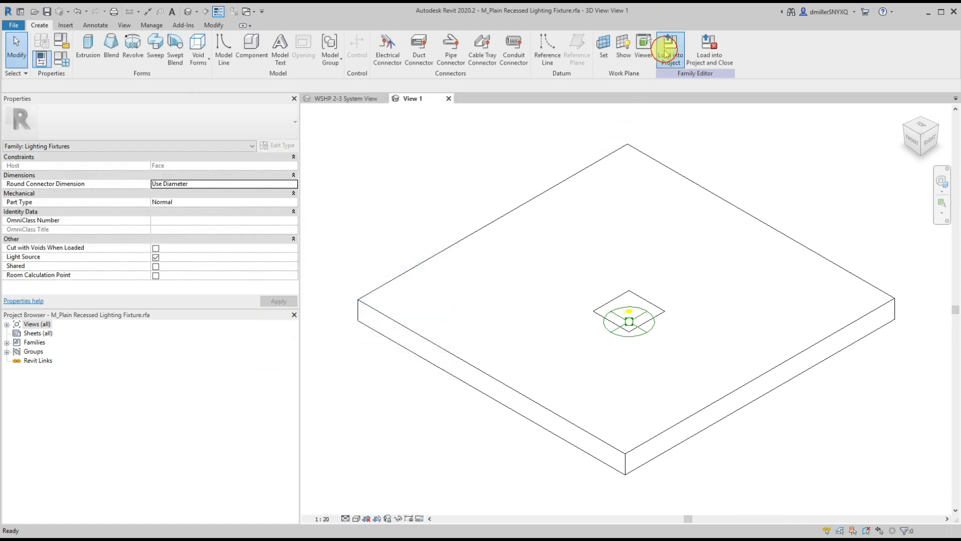
pyautogui.click(438, 254)
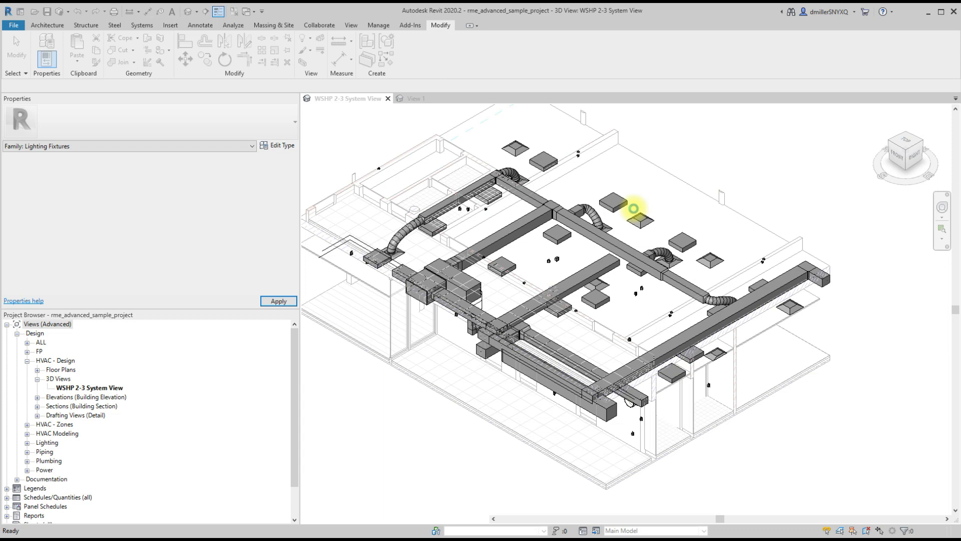
# Examine the lighting fixture's type properties for the groups containing Shared Parameter 1 and Shared Parameter 2, leaving them unedited.
pyautogui.click(634, 208)
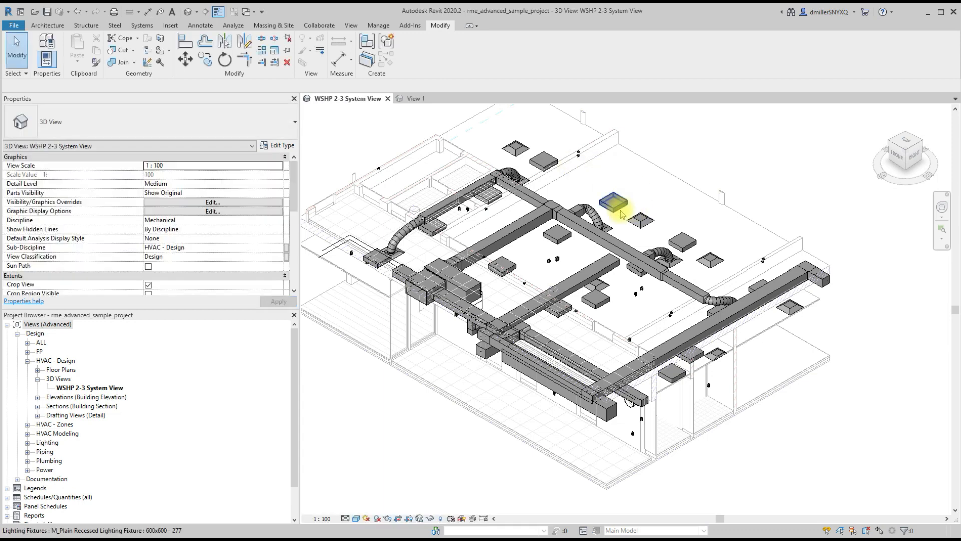
pyautogui.click(621, 214)
pyautogui.click(275, 145)
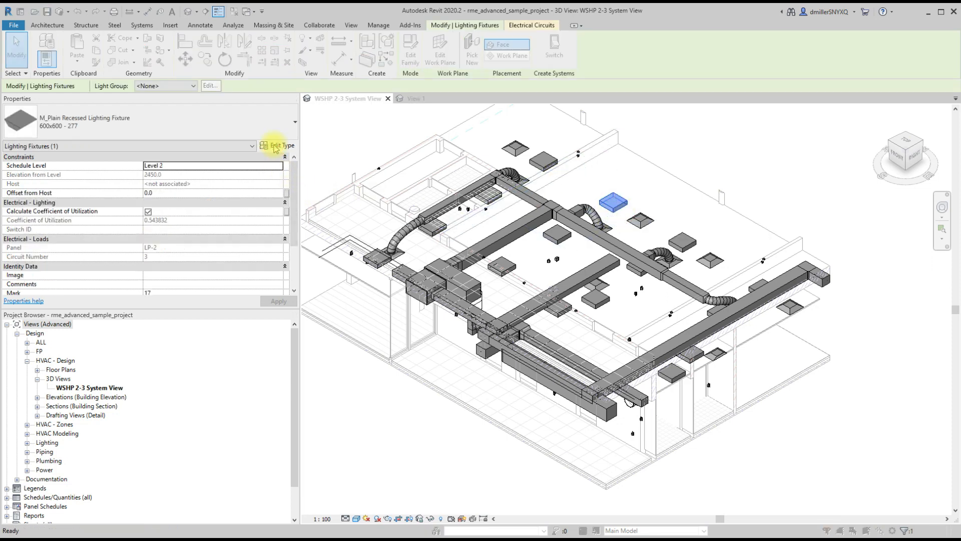
pyautogui.scroll(-10, 274, 210)
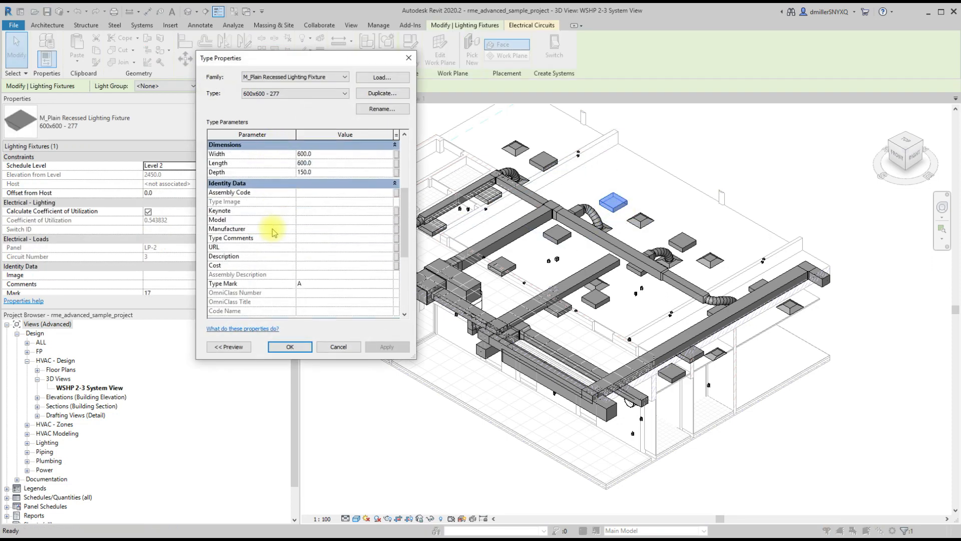
pyautogui.scroll(-1, 274, 234)
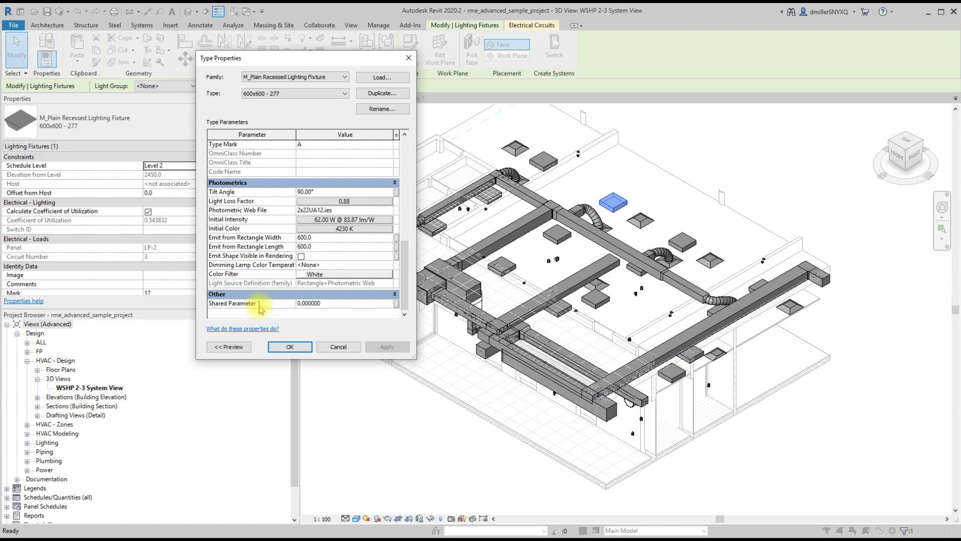
pyautogui.scroll(7, 261, 277)
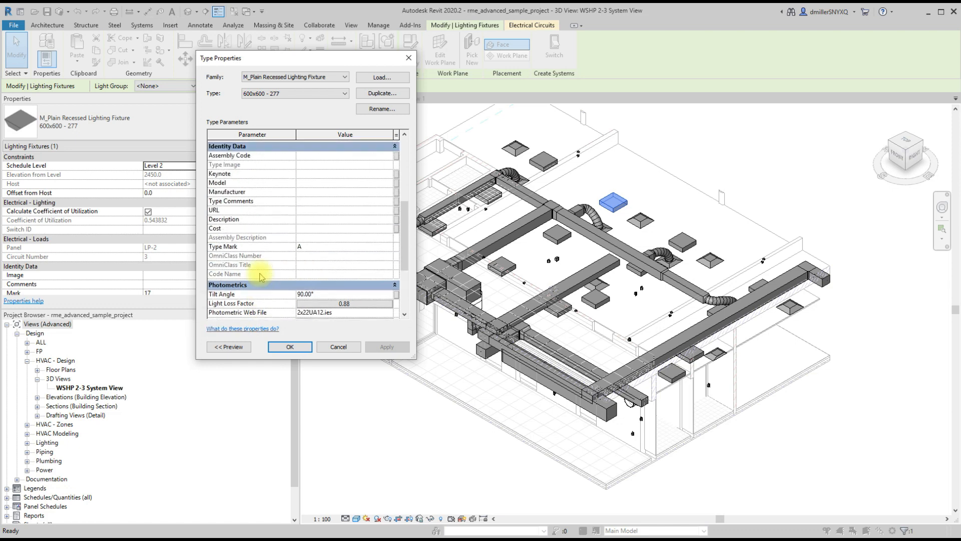
pyautogui.scroll(3, 259, 274)
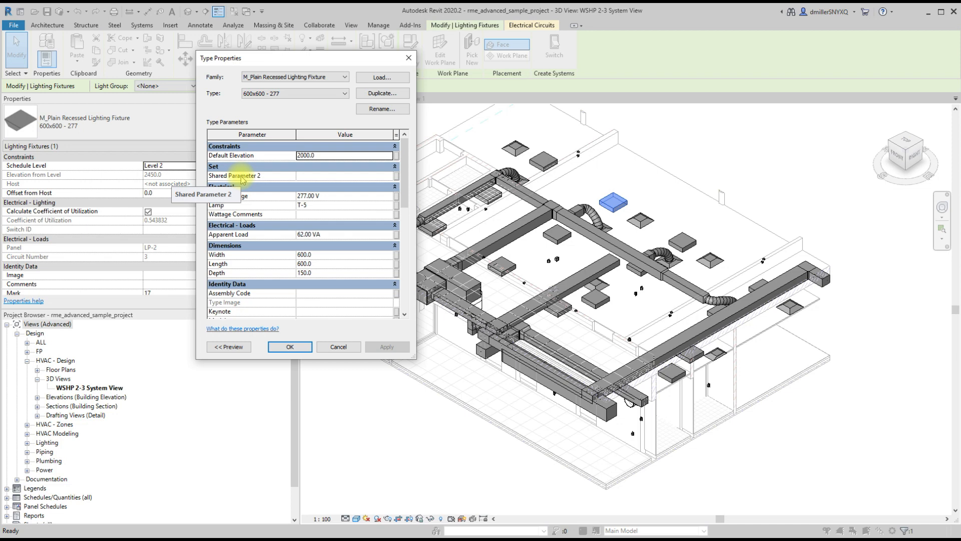
pyautogui.click(334, 347)
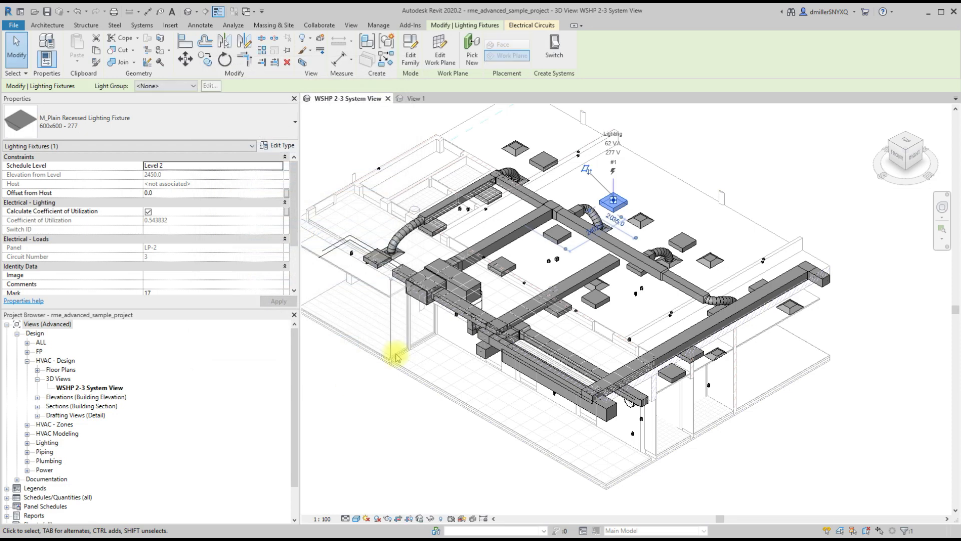
pyautogui.press('g')
pyautogui.press('p')
pyautogui.click(494, 300)
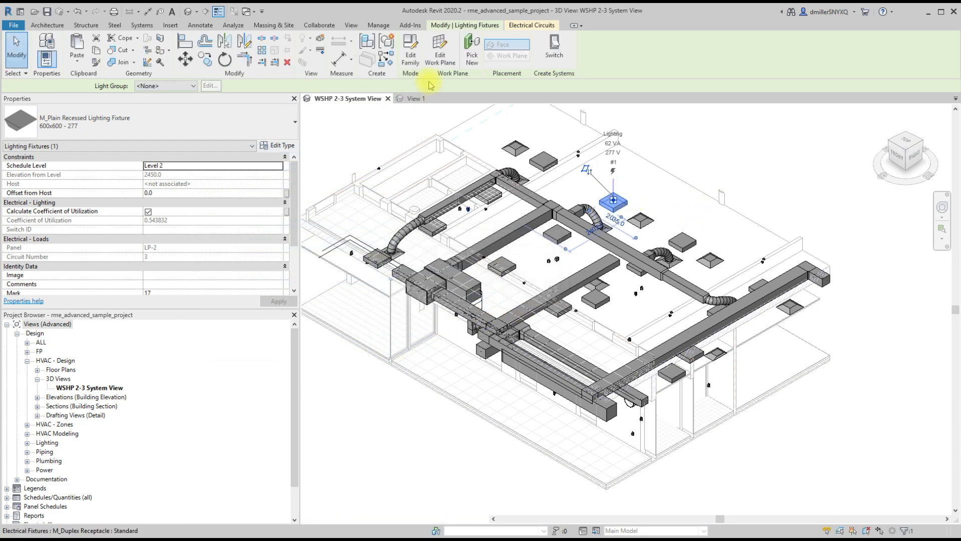
# Reopen the selected lighting fixture's family and regroup Shared Parameter 2 under Electrical Engineering in its family types.
pyautogui.click(412, 56)
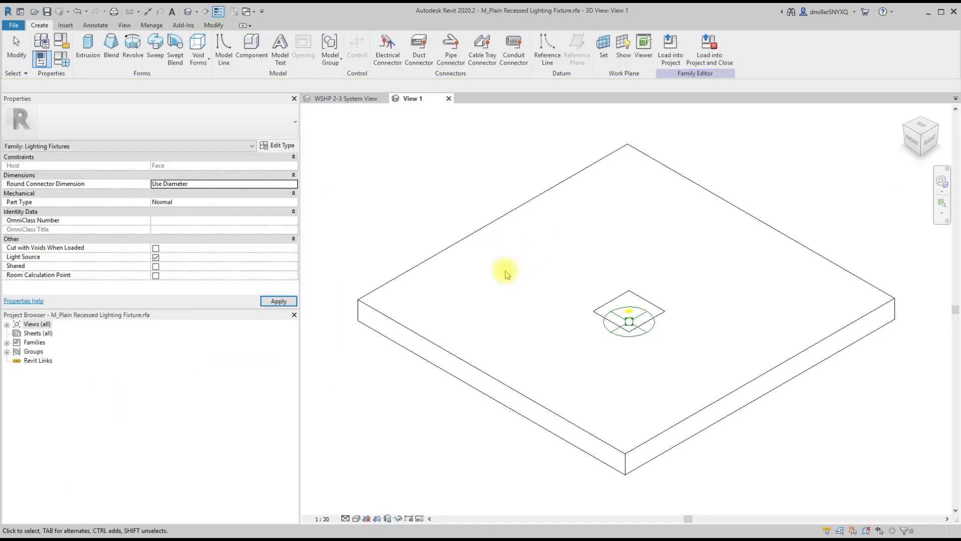
pyautogui.click(62, 58)
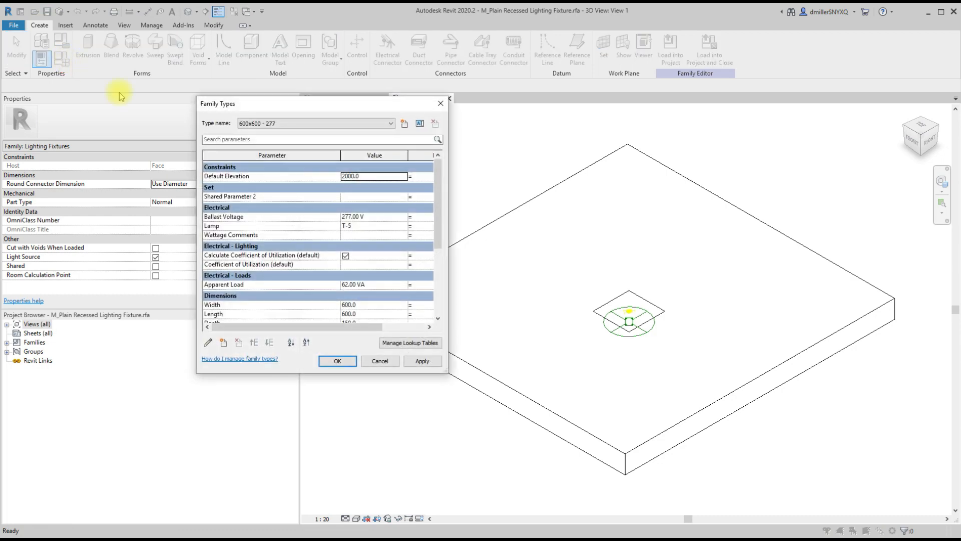
pyautogui.click(226, 196)
pyautogui.click(207, 342)
pyautogui.click(277, 294)
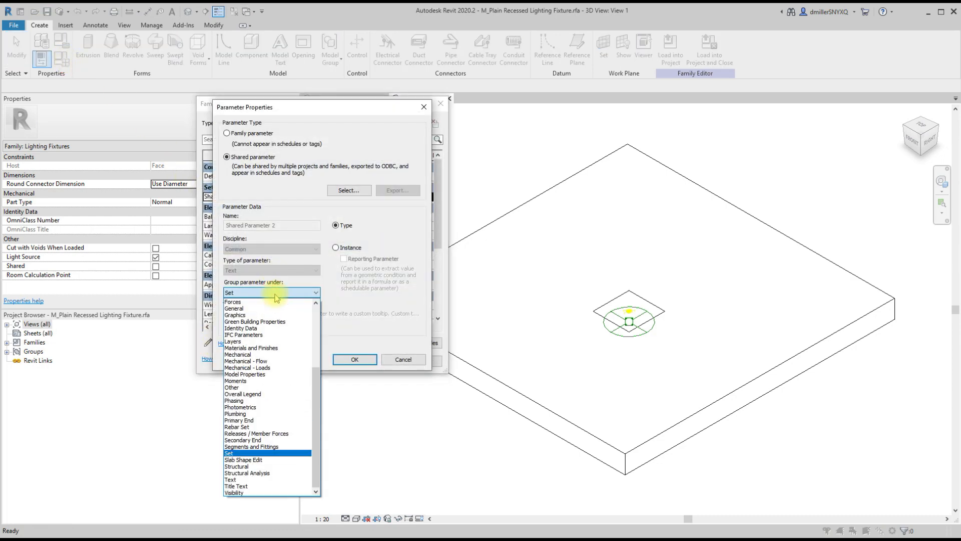
pyautogui.scroll(1, 266, 368)
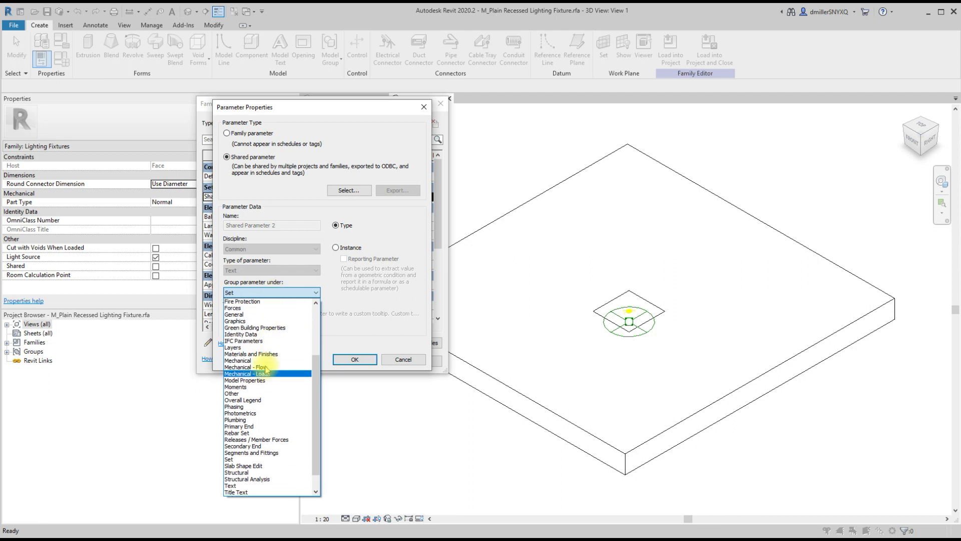
pyautogui.scroll(3, 267, 369)
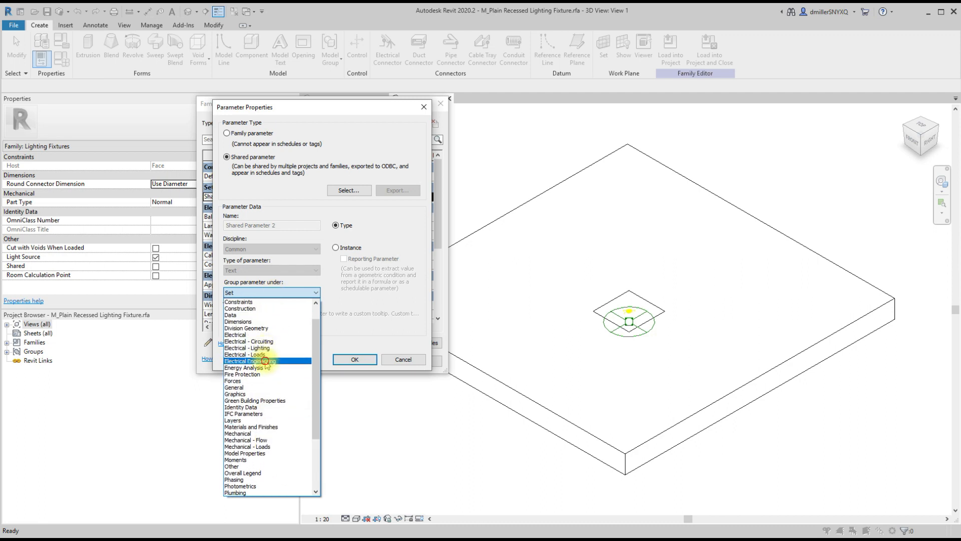
pyautogui.click(268, 366)
pyautogui.click(350, 360)
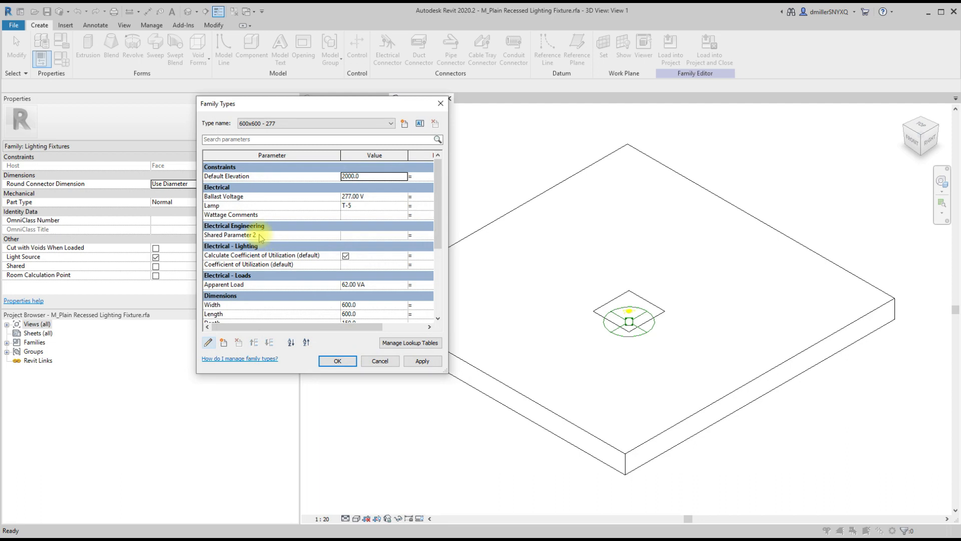
# Regroup Shared Parameter 1 under Electrical Engineering in the lighting fixture's family types.
pyautogui.scroll(-3, 260, 261)
pyautogui.click(256, 296)
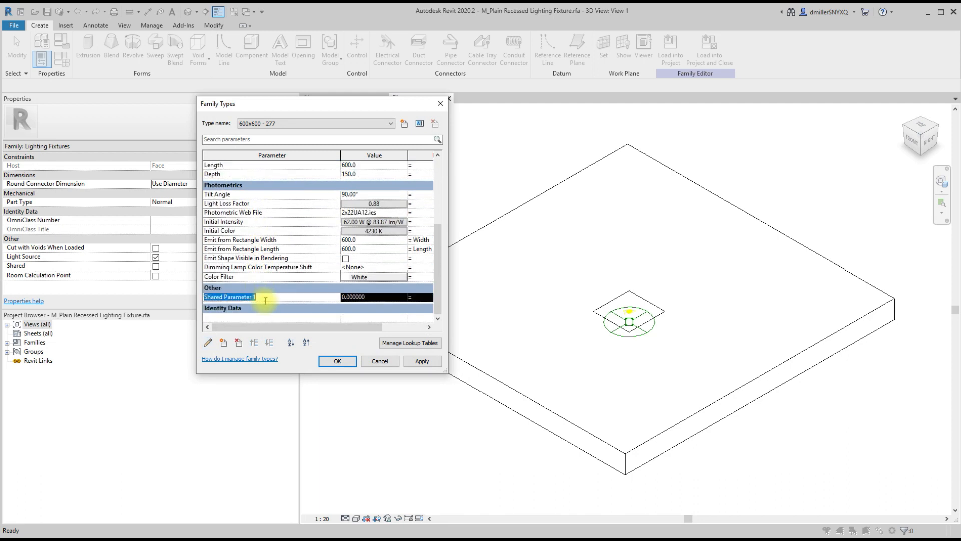
pyautogui.click(208, 342)
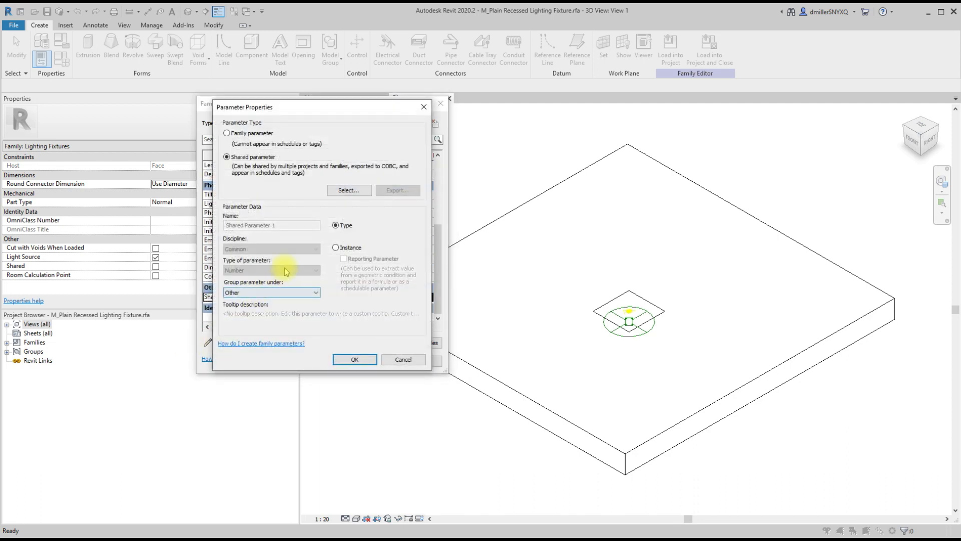
pyautogui.click(288, 293)
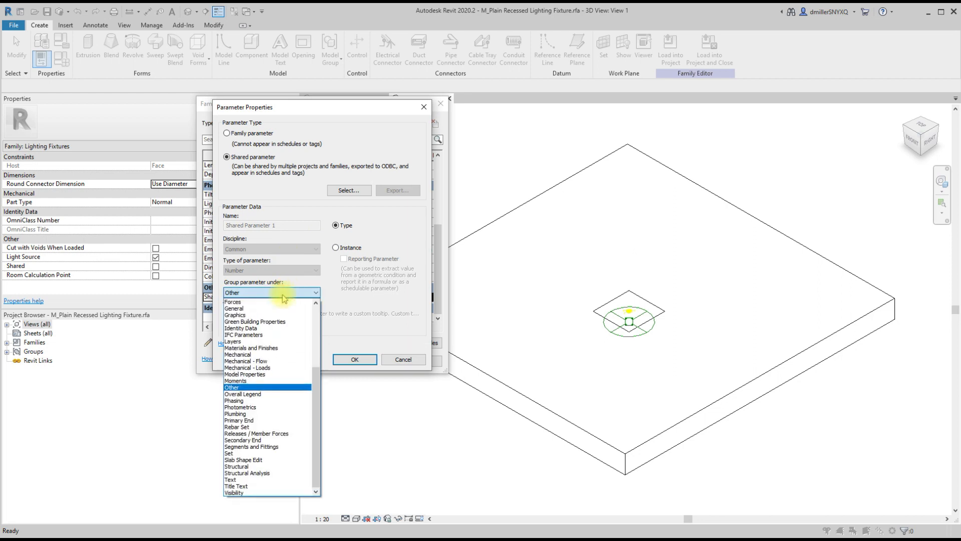
pyautogui.scroll(5, 270, 351)
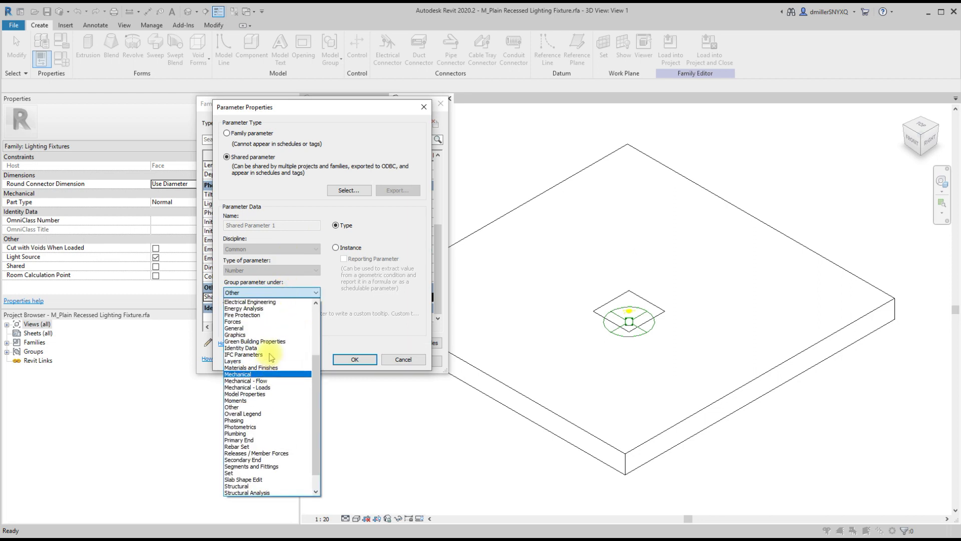
pyautogui.click(272, 365)
pyautogui.click(351, 360)
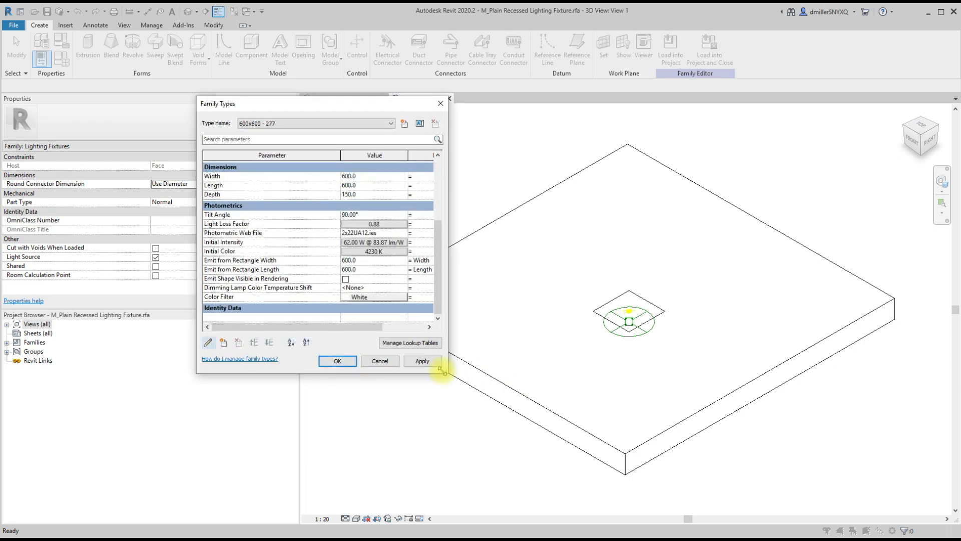
# Accept the family type changes and load the fixture family into the project, overwriting the existing version without its parameter values.
pyautogui.click(340, 361)
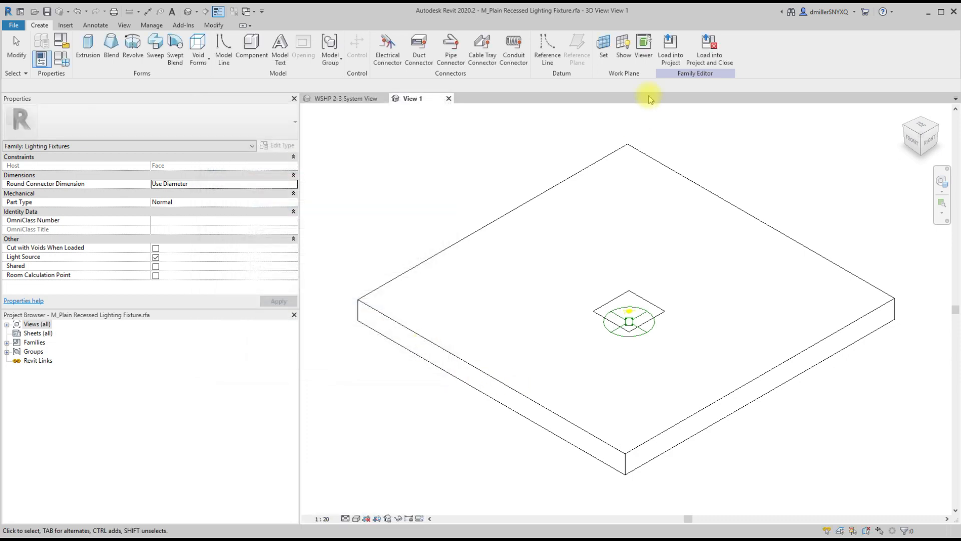
pyautogui.click(670, 48)
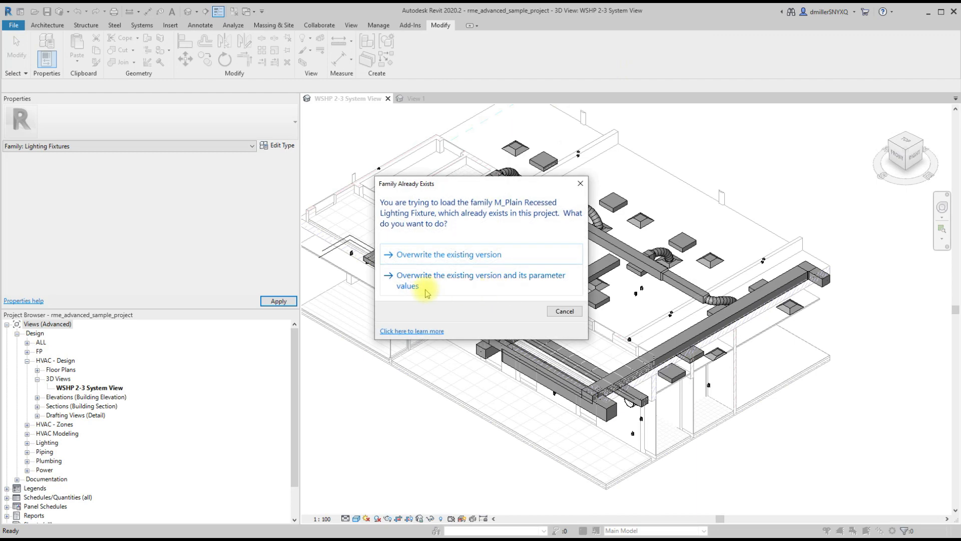
pyautogui.click(427, 253)
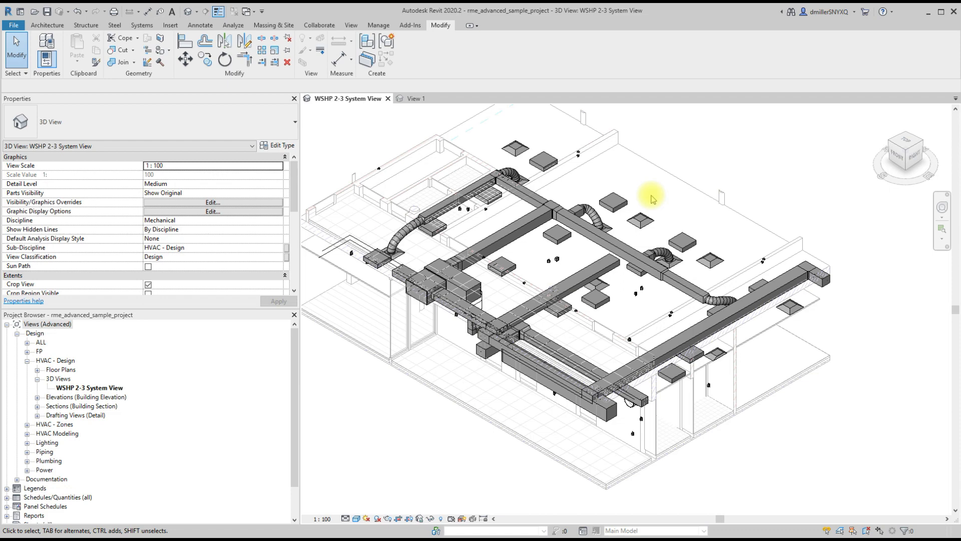
# Examine a lighting fixture's type properties for the groups holding Shared Parameter 1 and Shared Parameter 2, then deselect the fixture without editing.
pyautogui.click(613, 202)
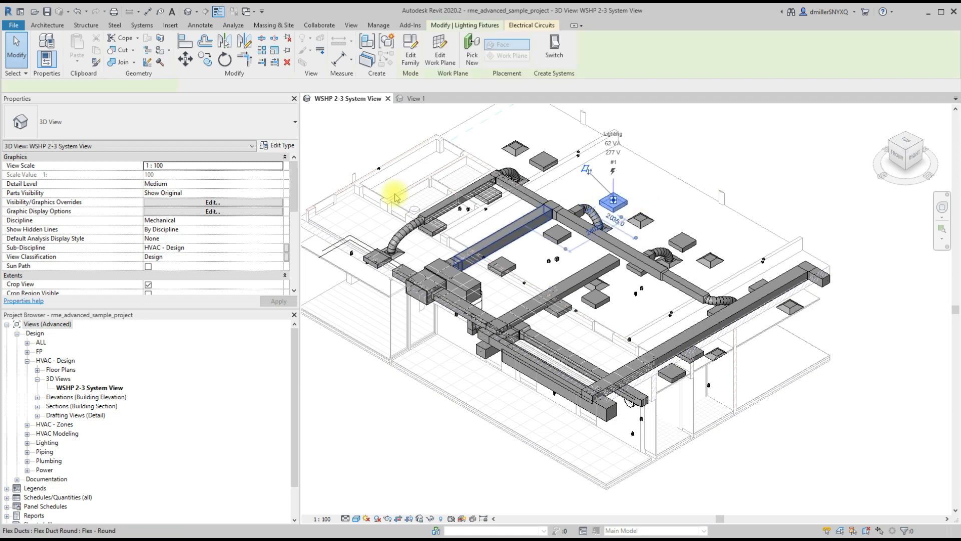
pyautogui.click(278, 146)
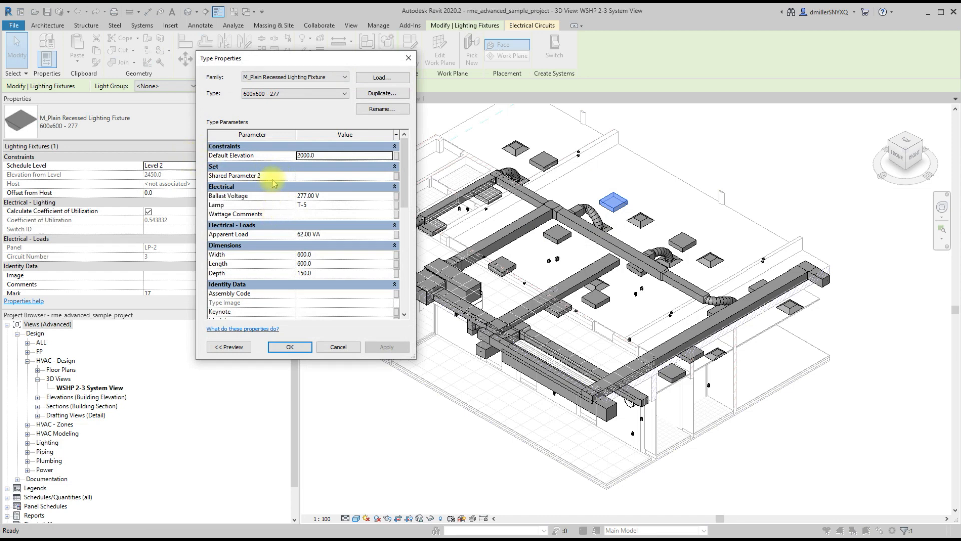
pyautogui.click(271, 177)
pyautogui.scroll(-1, 271, 180)
pyautogui.scroll(1, 273, 183)
pyautogui.scroll(-10, 271, 181)
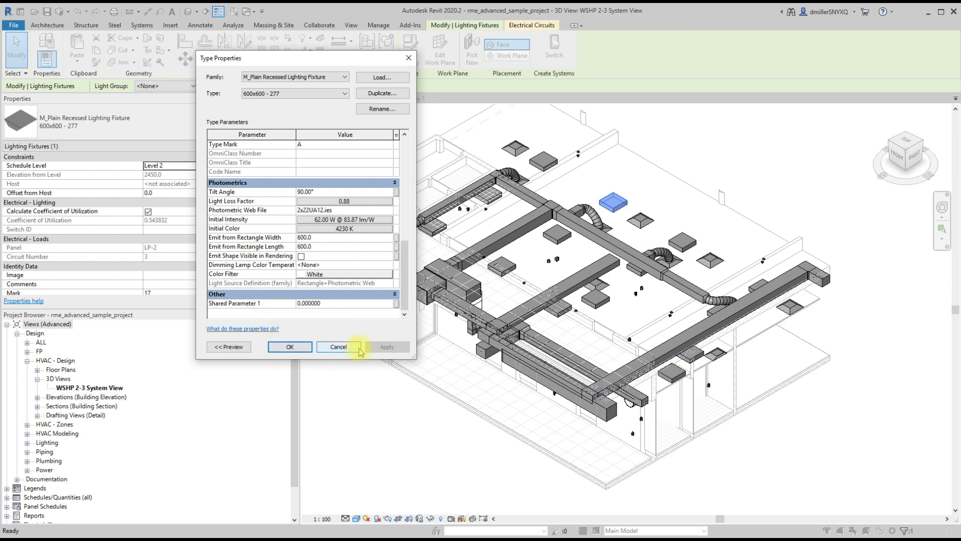
pyautogui.click(343, 347)
pyautogui.press('Escape')
# Start a project parameter based on the shared parameter Shared Parameter 1 and group it under Electrical Engineering.
pyautogui.moveTo(651, 231); pyautogui.dragTo(565, 268, button='middle')
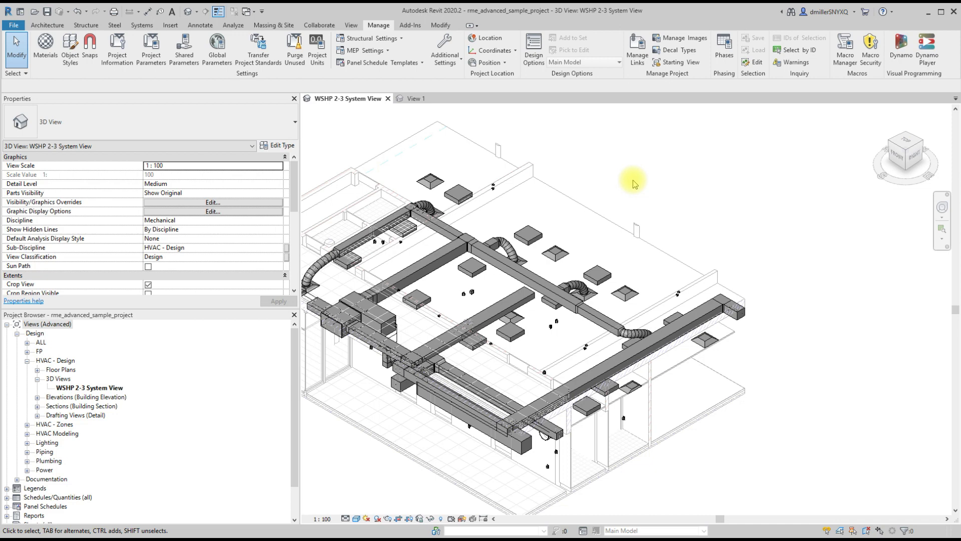
pyautogui.click(151, 47)
pyautogui.click(529, 226)
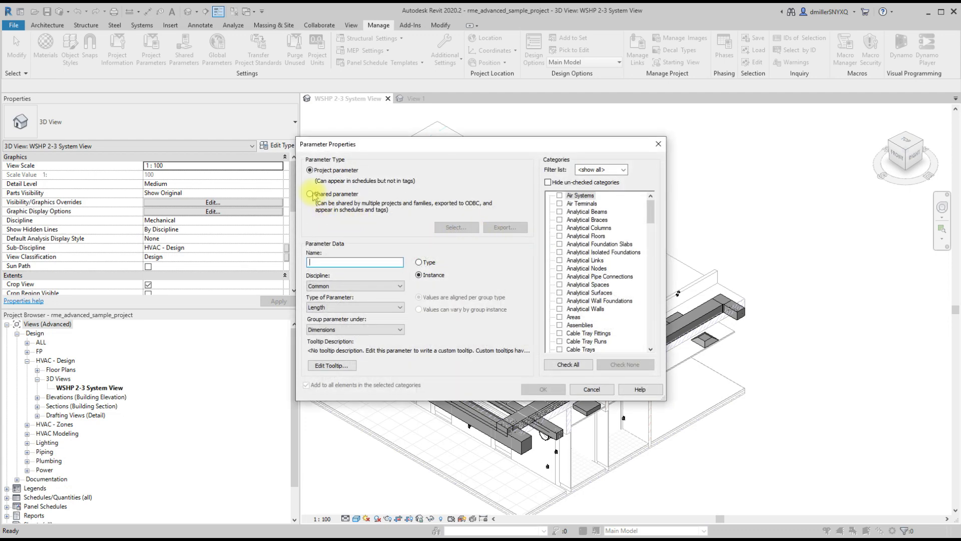
pyautogui.click(318, 194)
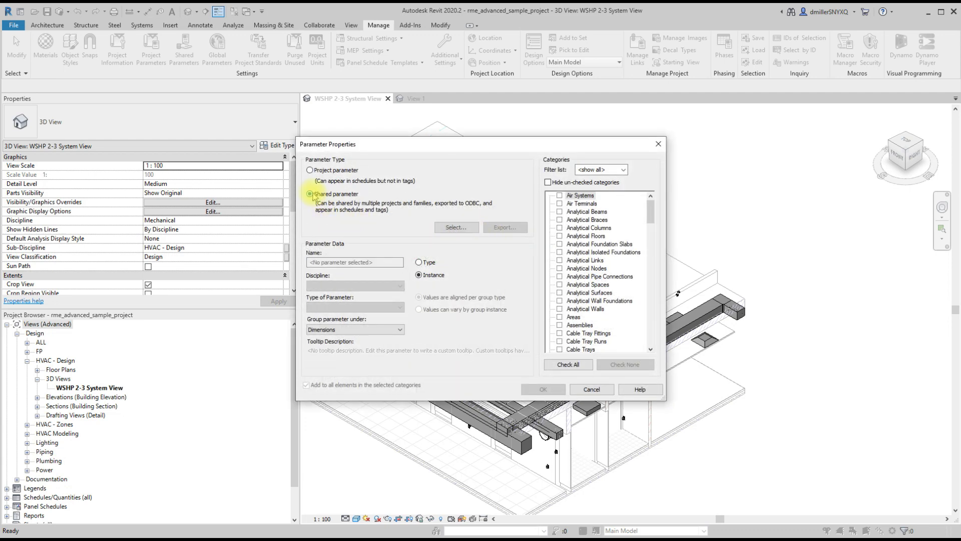
pyautogui.click(456, 226)
pyautogui.click(450, 359)
pyautogui.click(371, 329)
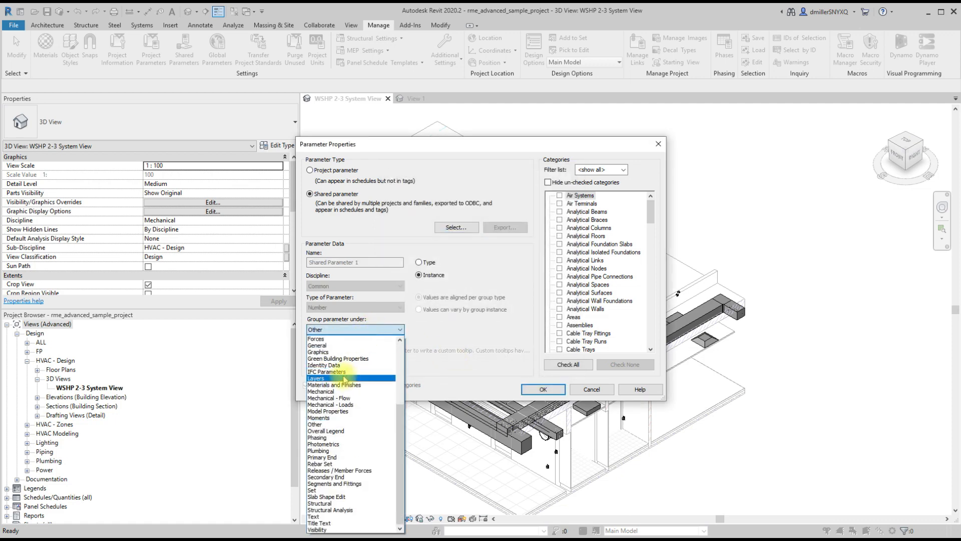
pyautogui.scroll(2, 345, 383)
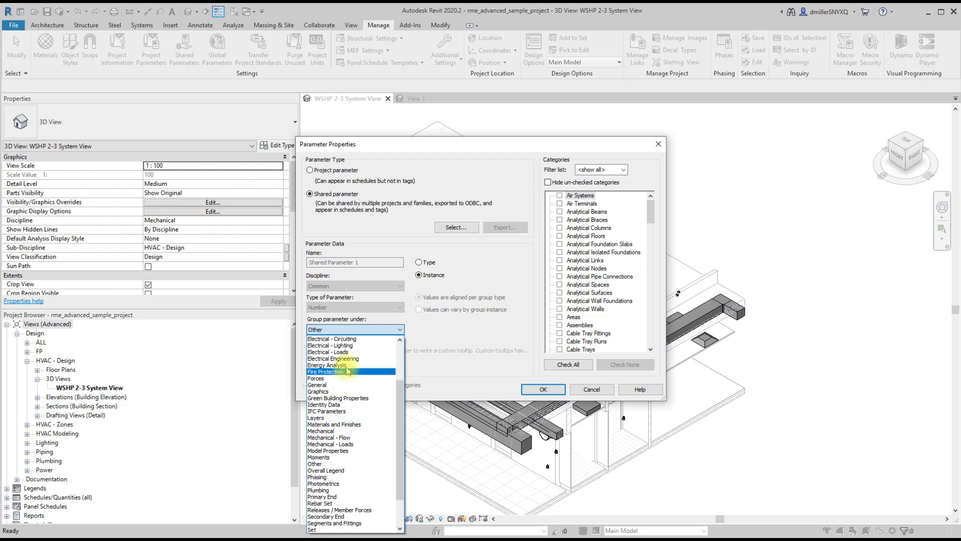
pyautogui.click(349, 359)
# Make Shared Parameter 1 a type parameter, assign it to the Lighting Fixtures category and add it to the project parameters.
pyautogui.scroll(-6, 564, 299)
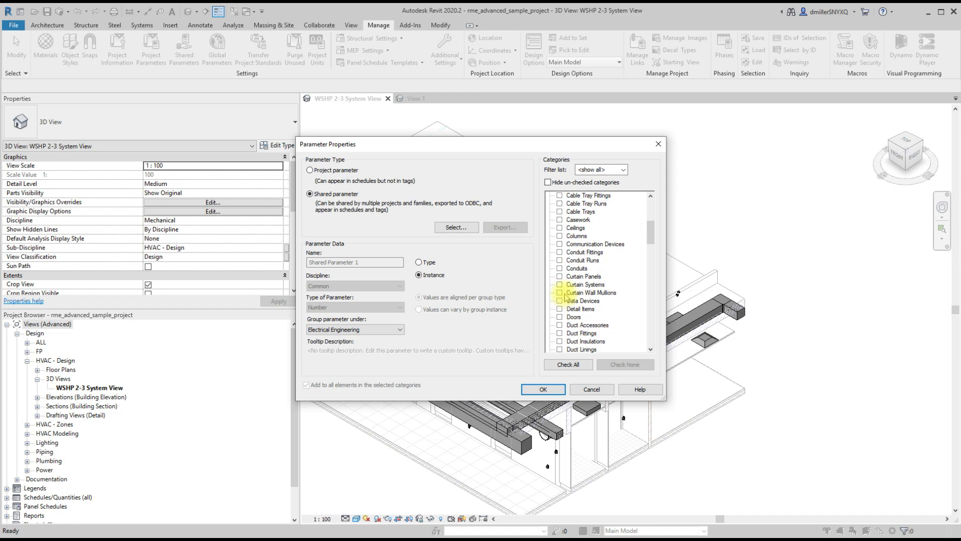
pyautogui.scroll(3, 564, 307)
pyautogui.scroll(-6, 563, 304)
pyautogui.scroll(-4, 560, 315)
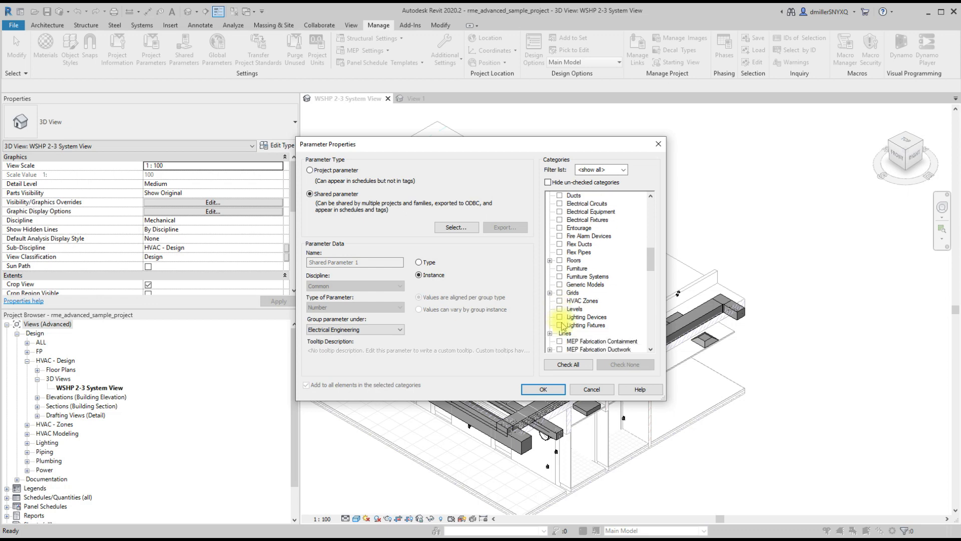
pyautogui.click(560, 325)
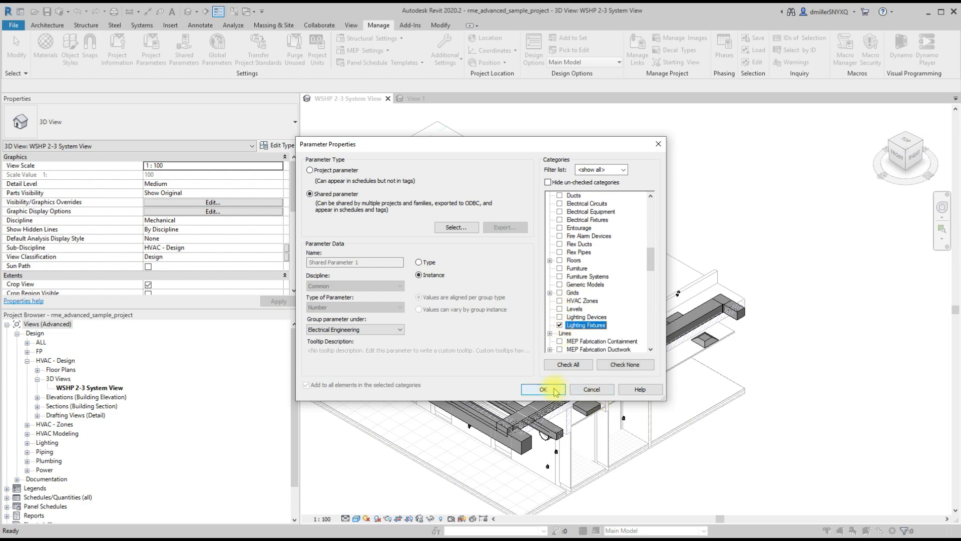
pyautogui.click(419, 262)
pyautogui.scroll(-8, 566, 300)
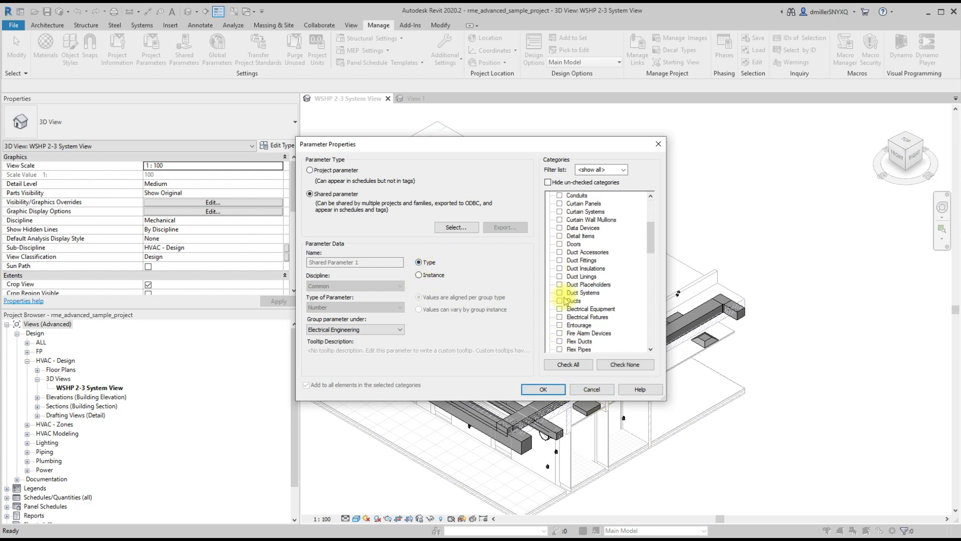
pyautogui.scroll(-1, 569, 302)
pyautogui.click(560, 331)
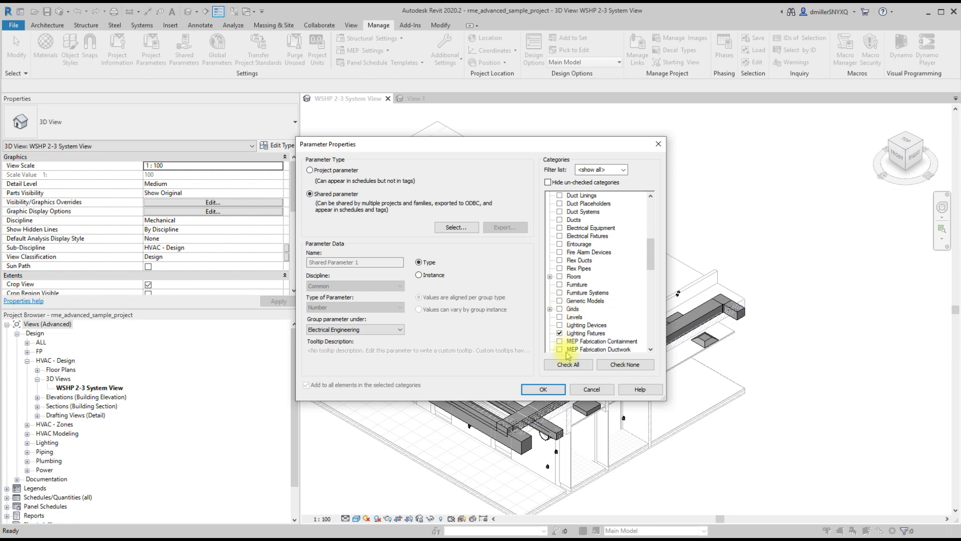
pyautogui.click(545, 389)
# Start another project parameter based on Shared Parameter 2 from Example Group and group it under Electrical Engineering.
pyautogui.click(529, 227)
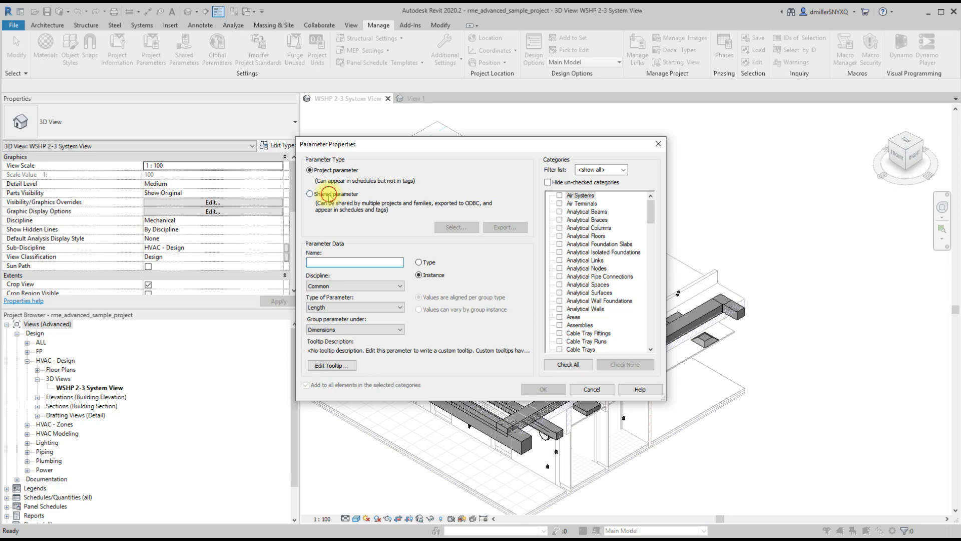
pyautogui.click(330, 196)
pyautogui.scroll(-4, 579, 280)
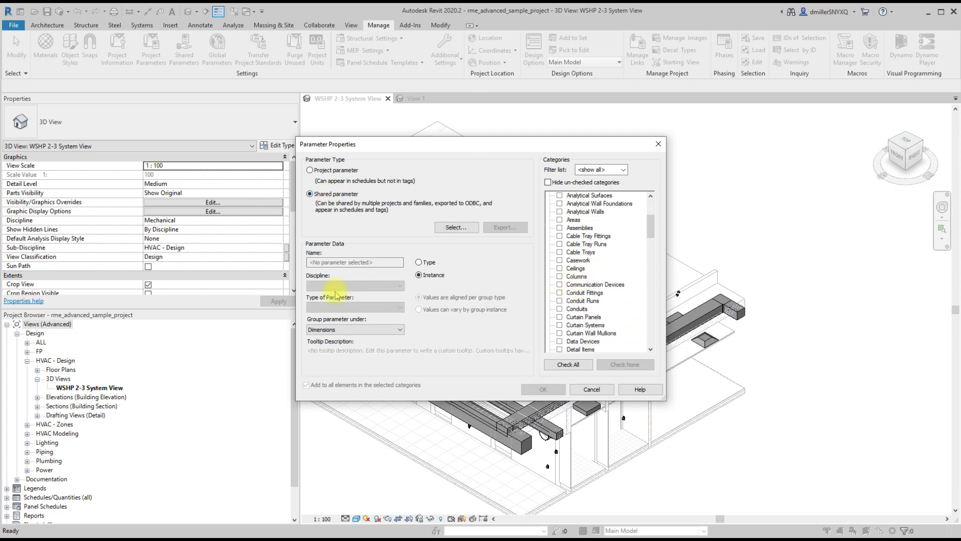
pyautogui.click(453, 227)
pyautogui.click(419, 248)
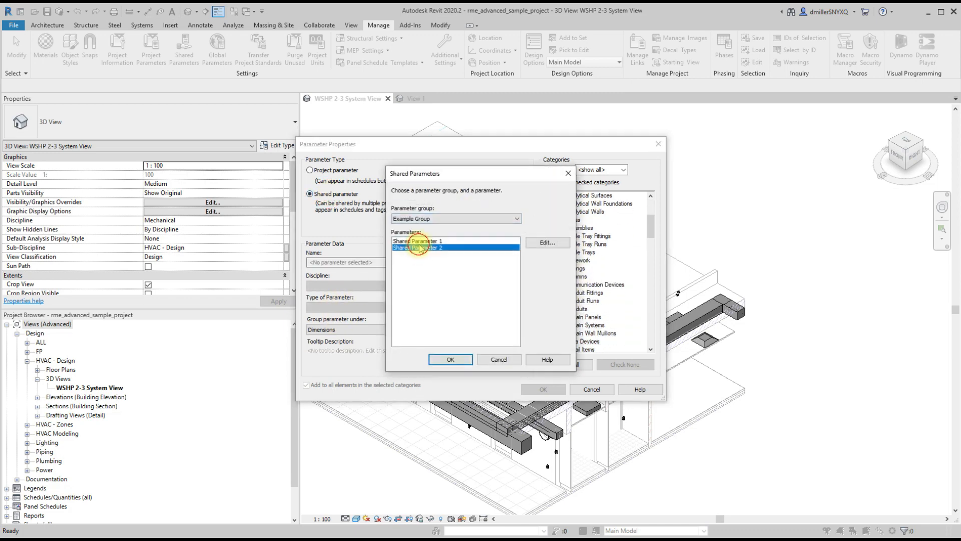
pyautogui.click(451, 360)
pyautogui.click(383, 334)
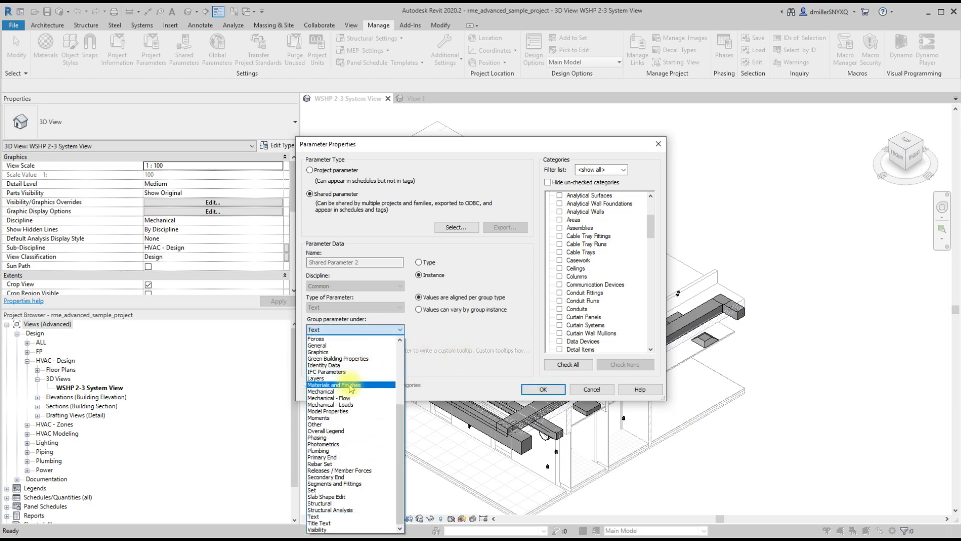
pyautogui.scroll(5, 353, 433)
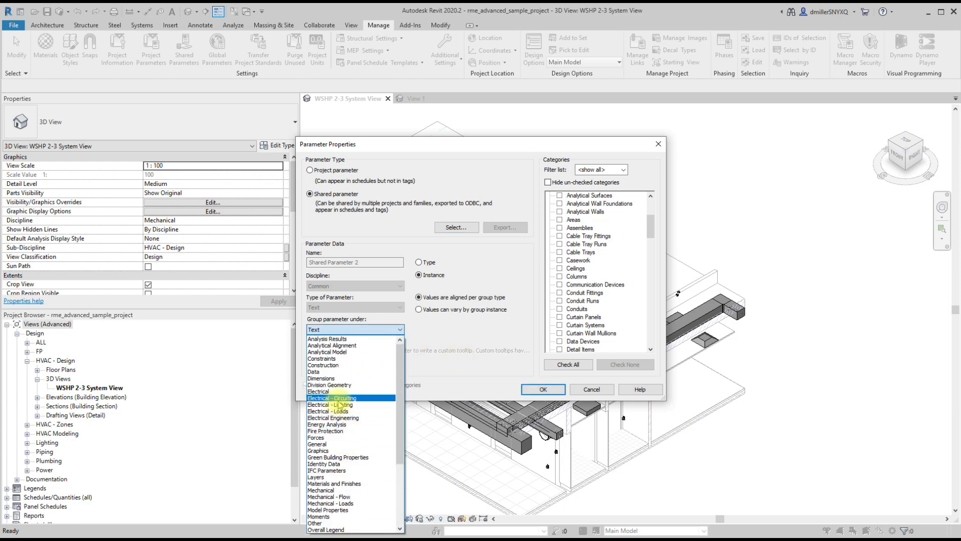
pyautogui.click(350, 417)
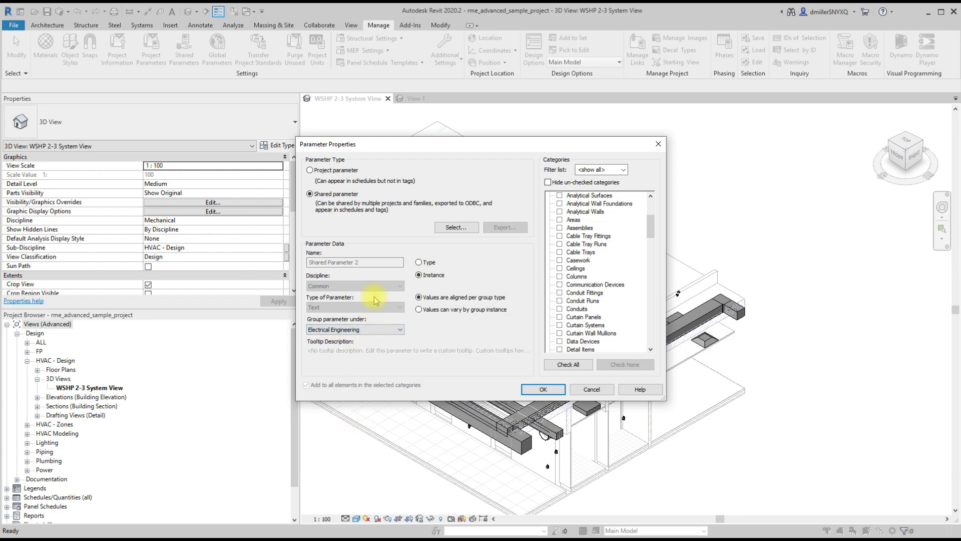
# Assign Shared Parameter 2 to the Lighting Fixtures category, add it and accept the project parameters.
pyautogui.moveTo(651, 228); pyautogui.dragTo(632, 274)
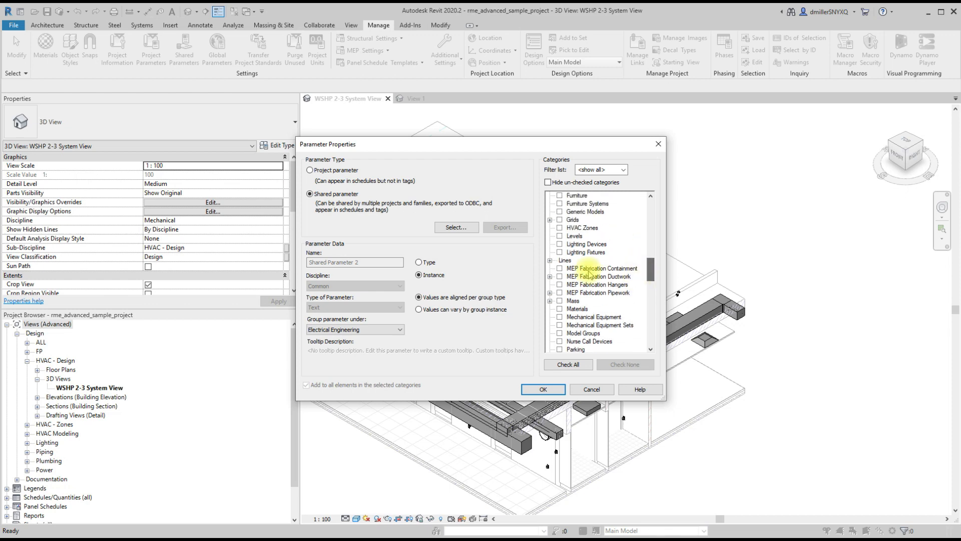
pyautogui.click(558, 253)
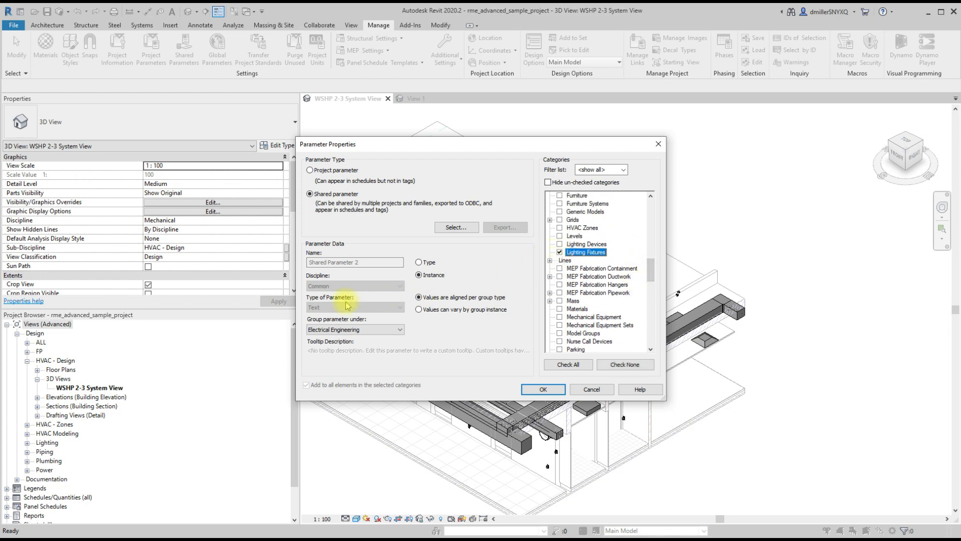
pyautogui.click(551, 391)
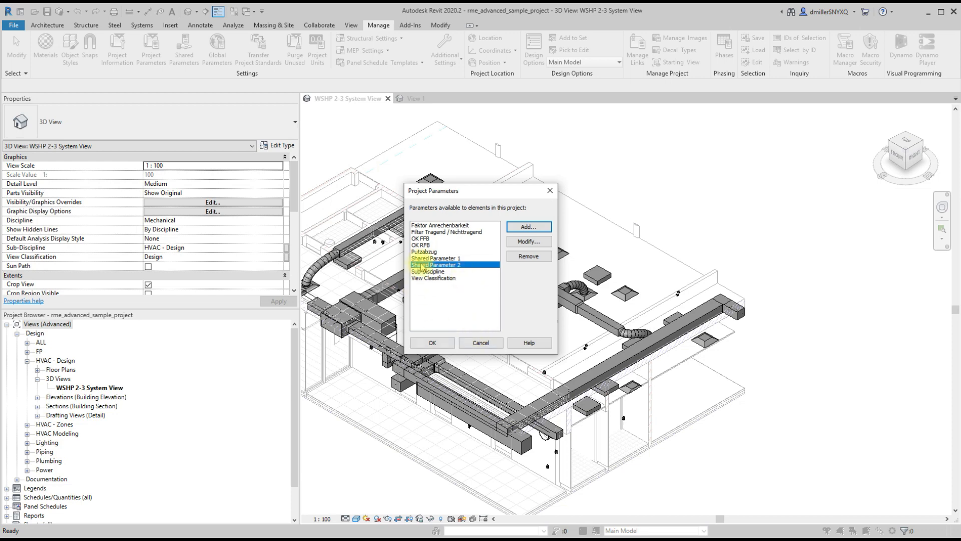
pyautogui.click(433, 343)
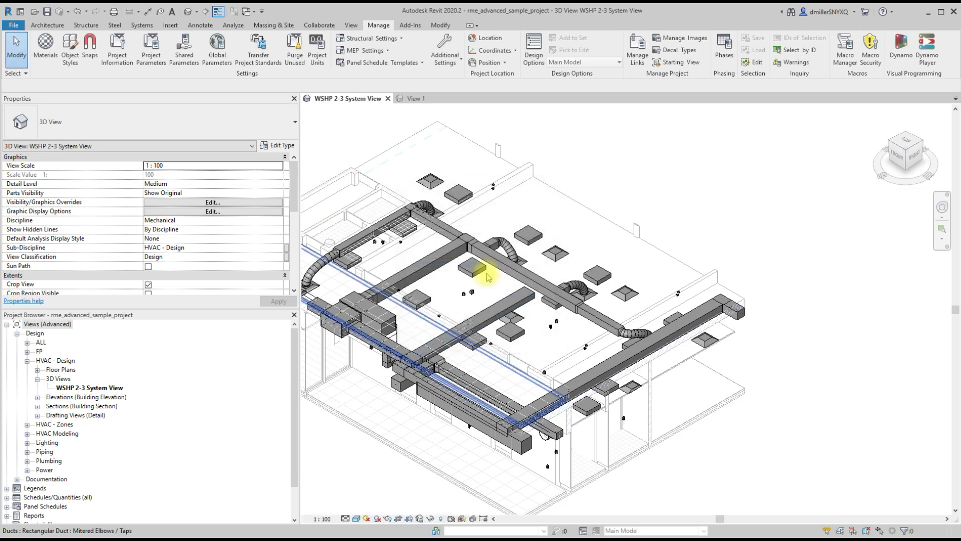
# Examine a lighting fixture's type properties for the group holding both shared parameters, leaving them unedited.
pyautogui.click(530, 235)
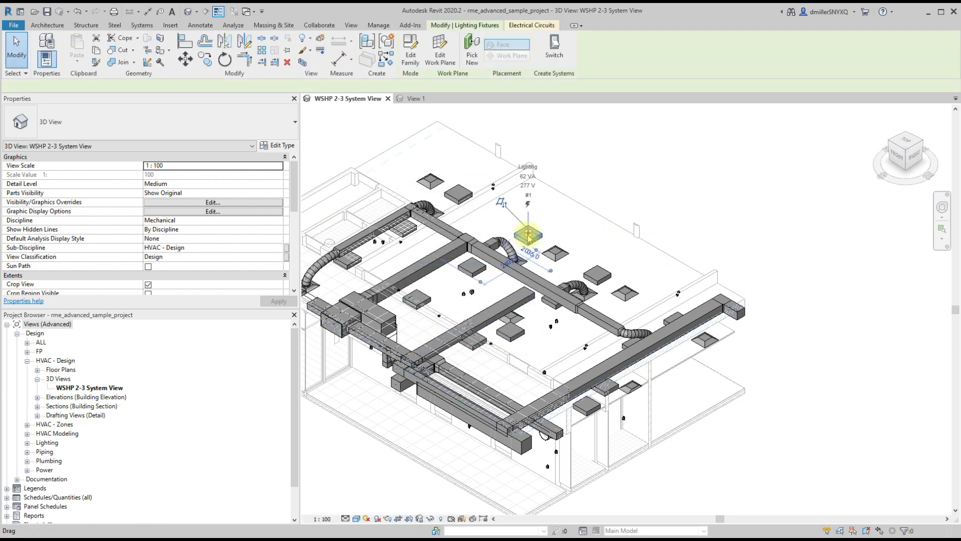
pyautogui.click(283, 145)
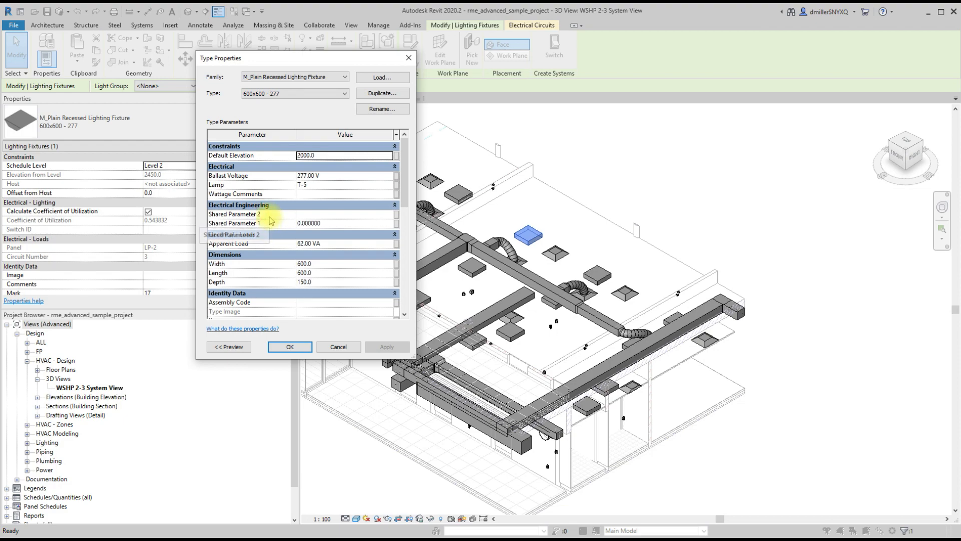
pyautogui.click(337, 348)
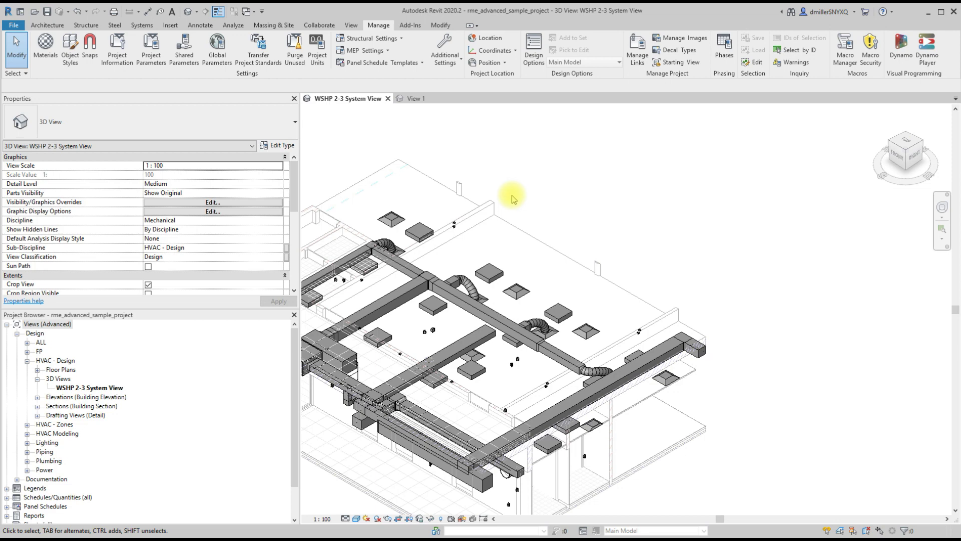
# Remove Shared Parameter 1 and Shared Parameter 2 from the project parameters and accept the deletion of both.
pyautogui.click(151, 47)
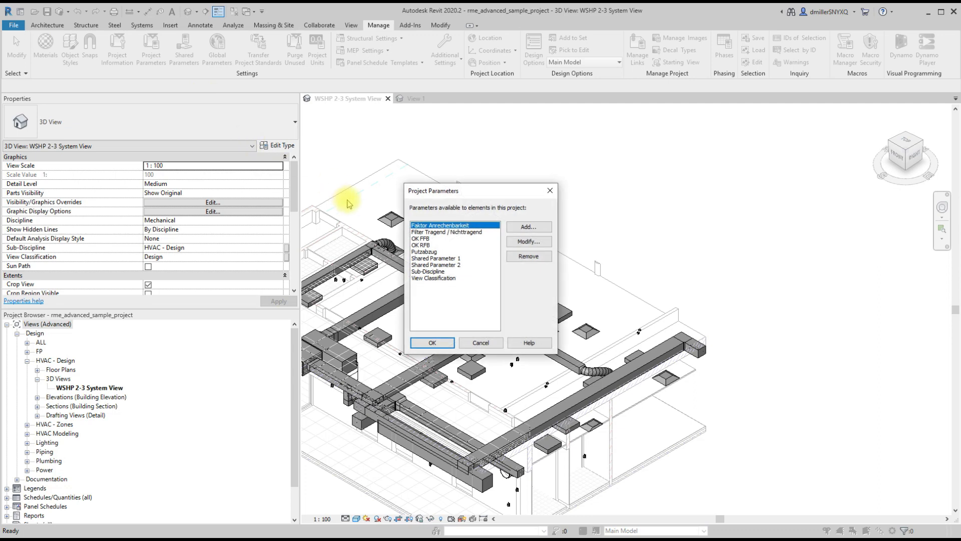
pyautogui.click(446, 258)
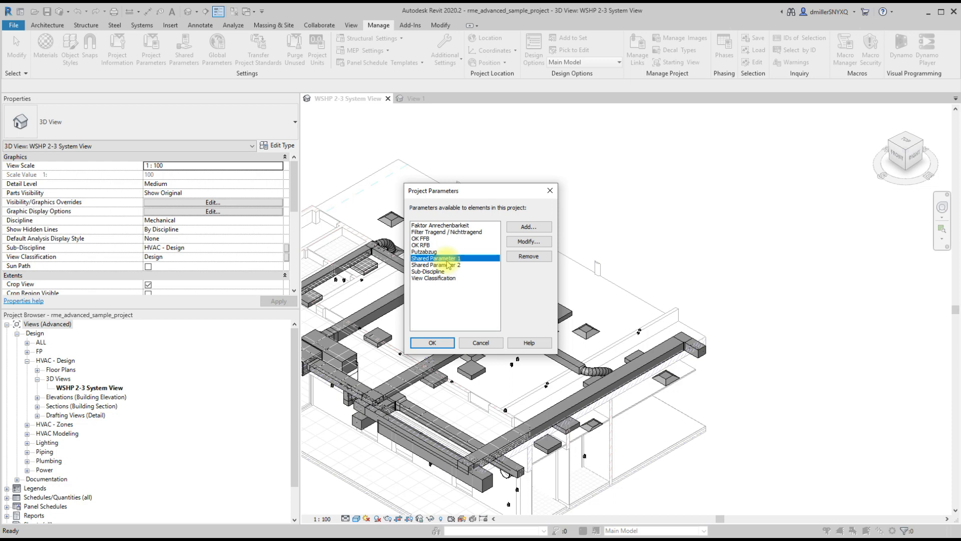
pyautogui.click(528, 255)
pyautogui.click(516, 298)
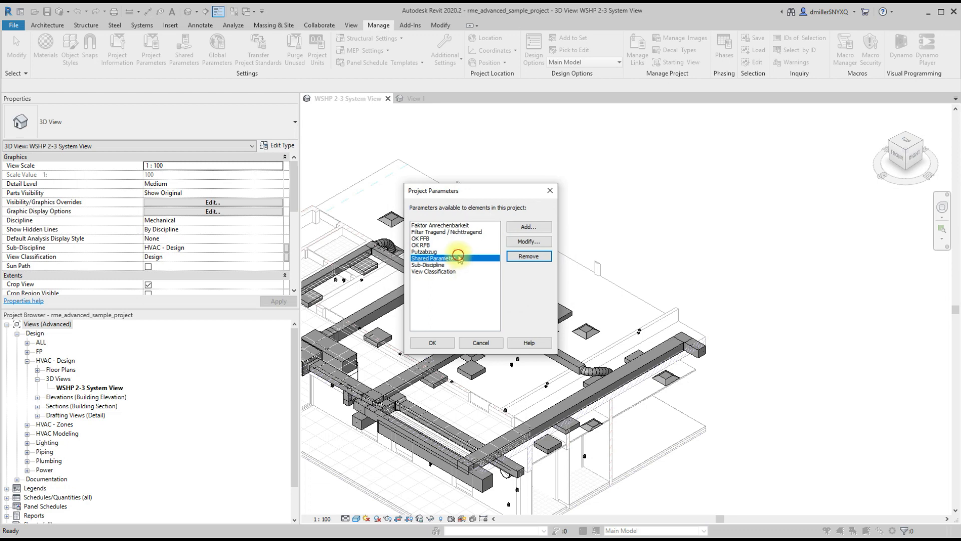
pyautogui.click(529, 256)
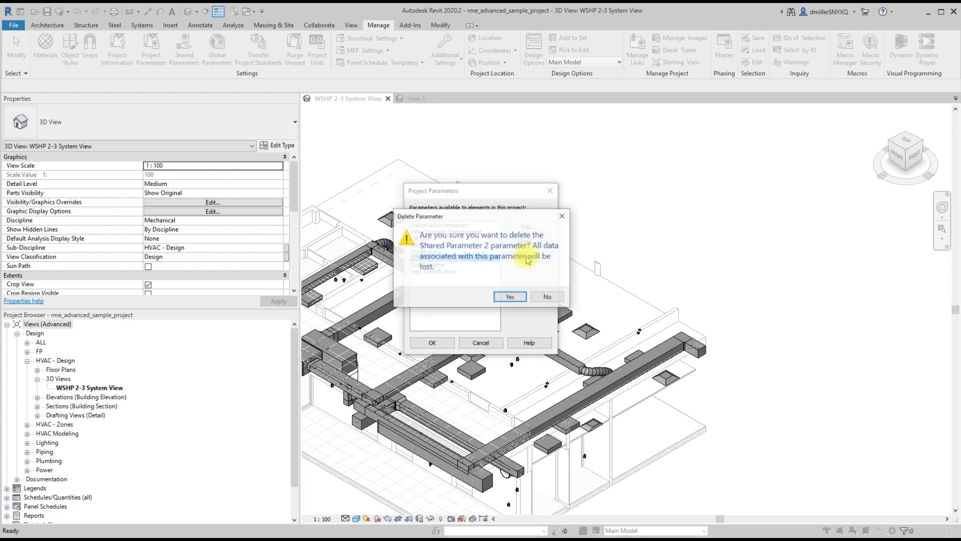
pyautogui.click(516, 297)
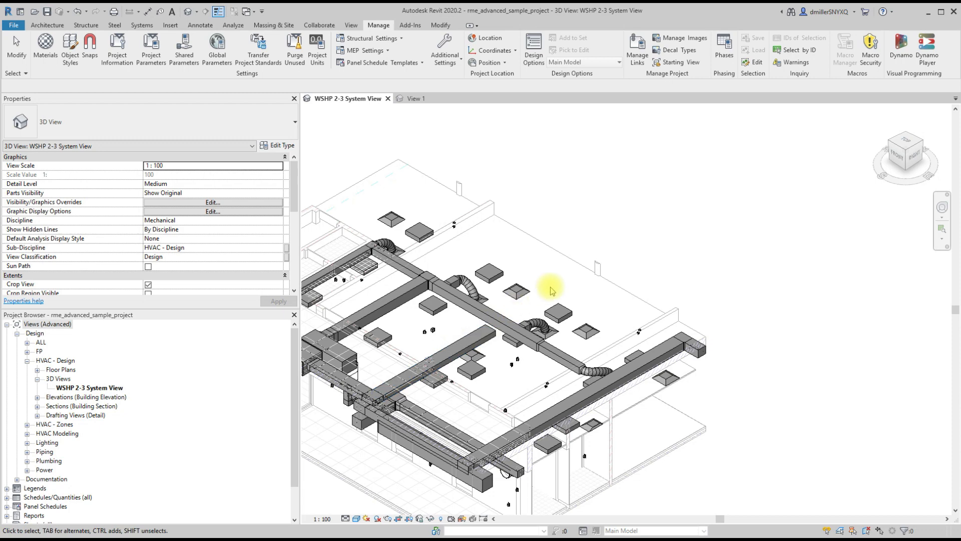
# Check the 600x600 - 277 recessed lighting fixture's type properties for the group holding both shared parameters, leaving them unedited and the fixture deselected.
pyautogui.click(477, 275)
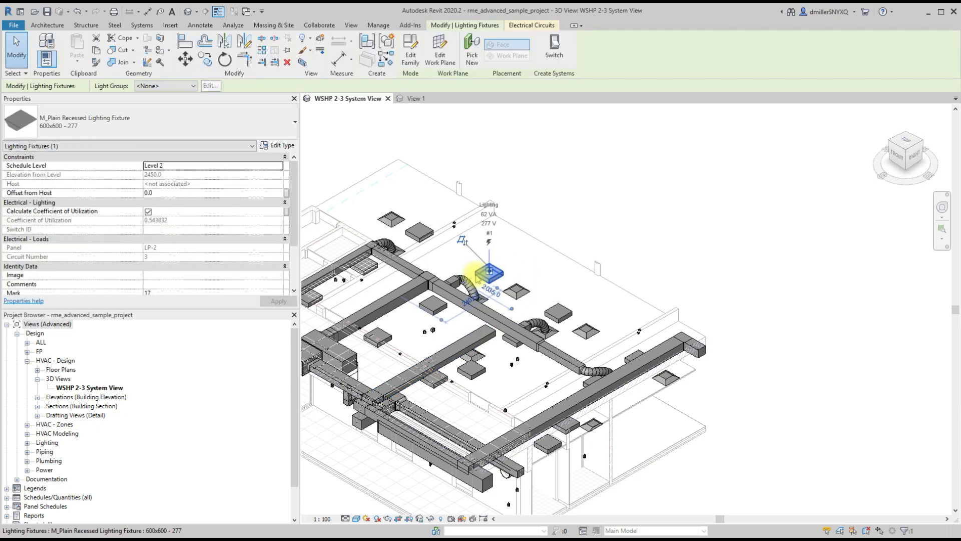
pyautogui.click(277, 146)
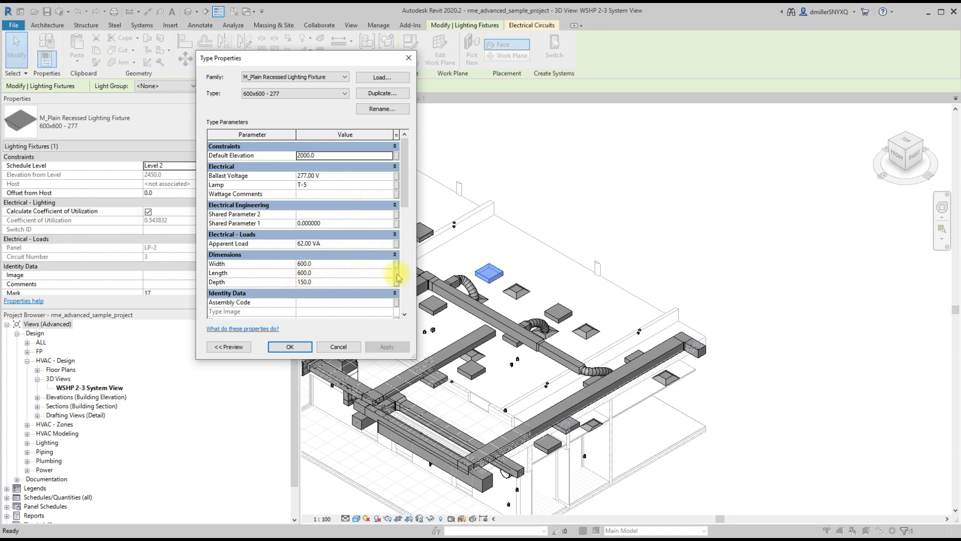
pyautogui.click(332, 345)
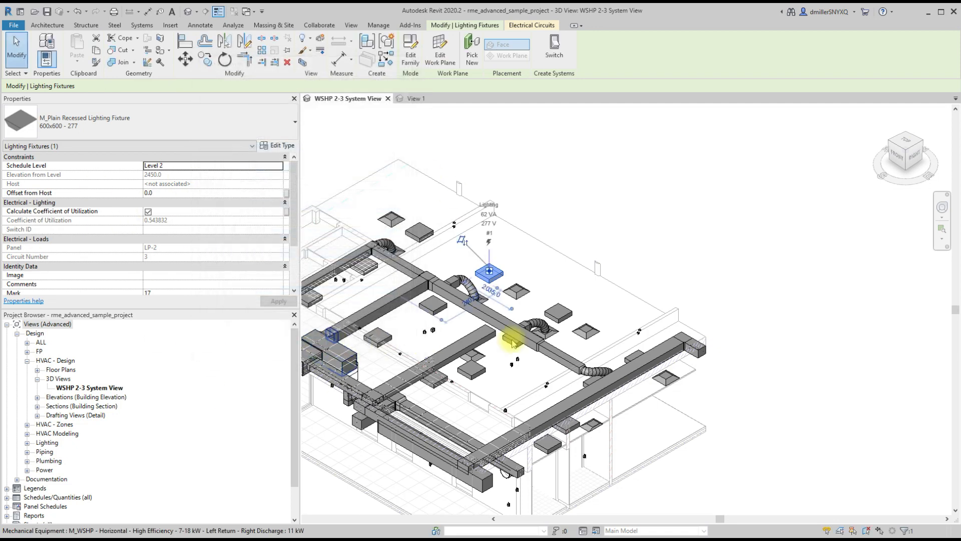
pyautogui.scroll(-2, 576, 207)
pyautogui.click(585, 214)
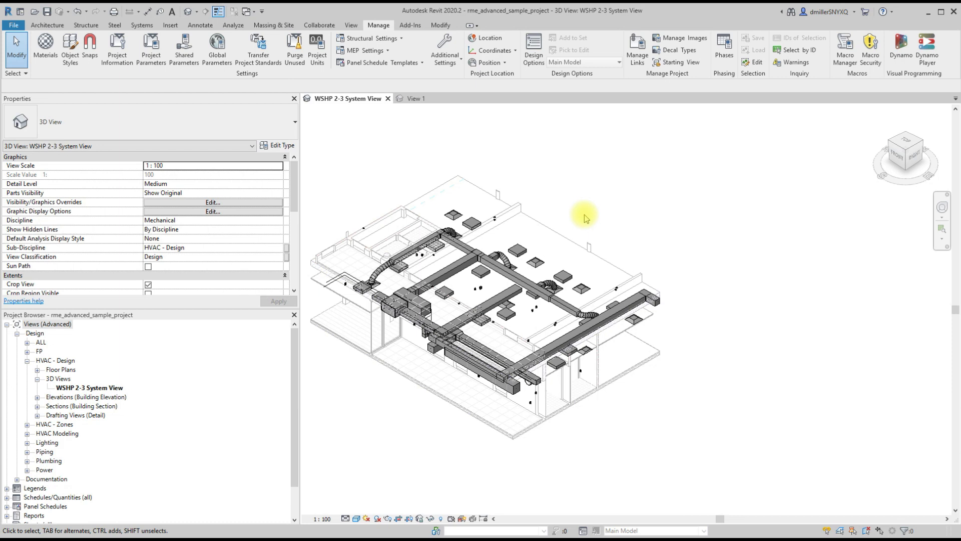